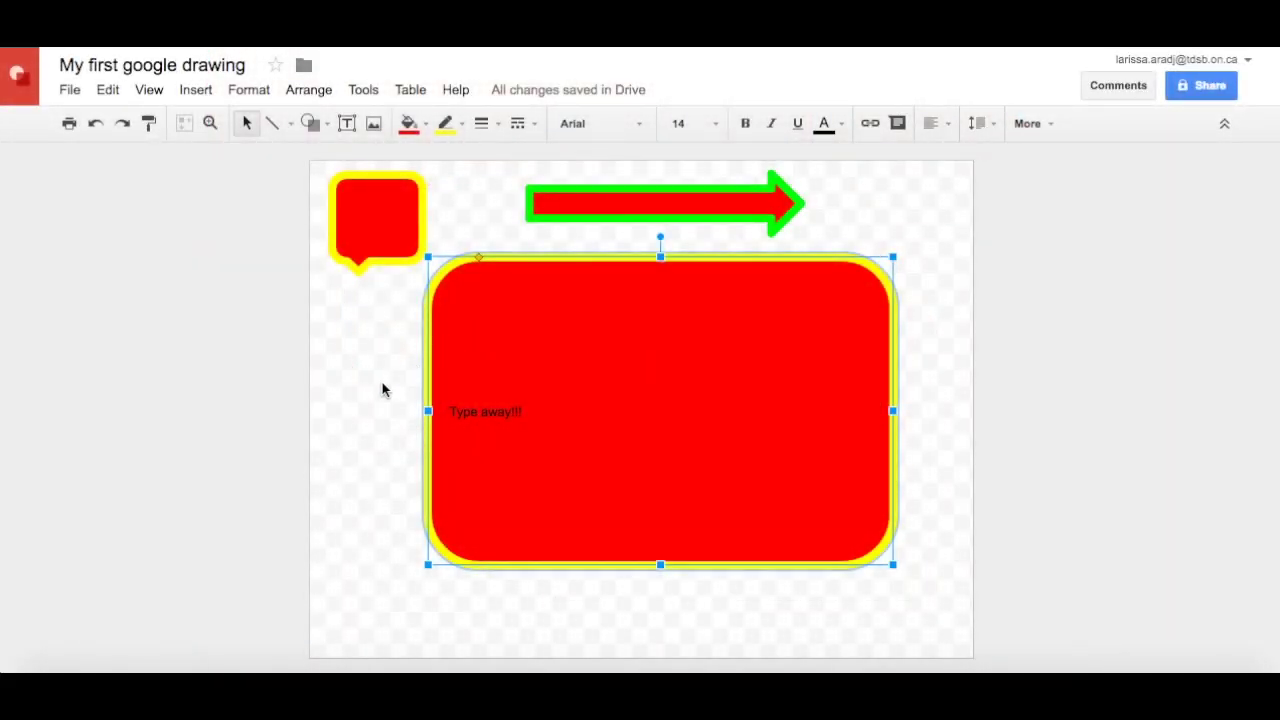
Delete the red rounded rectangle and the green arrow, then undo both deletions.
left_click(428, 338)
key("Delete")
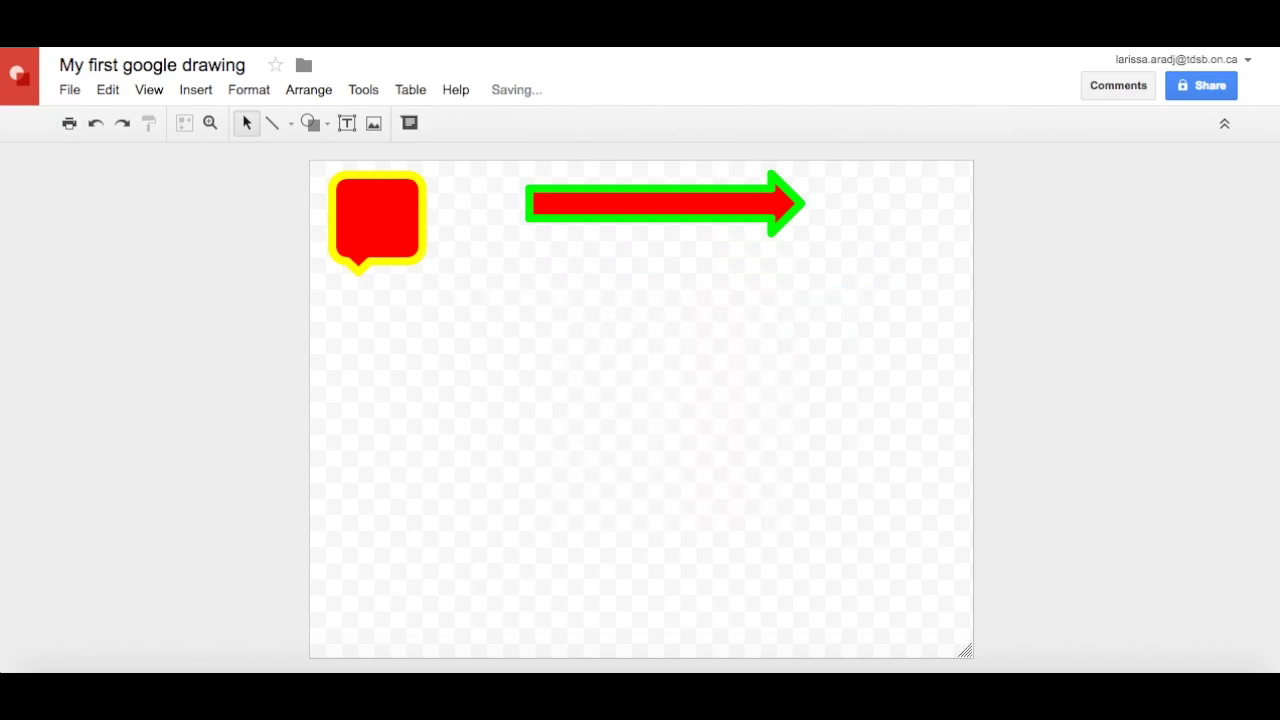
left_click(747, 216)
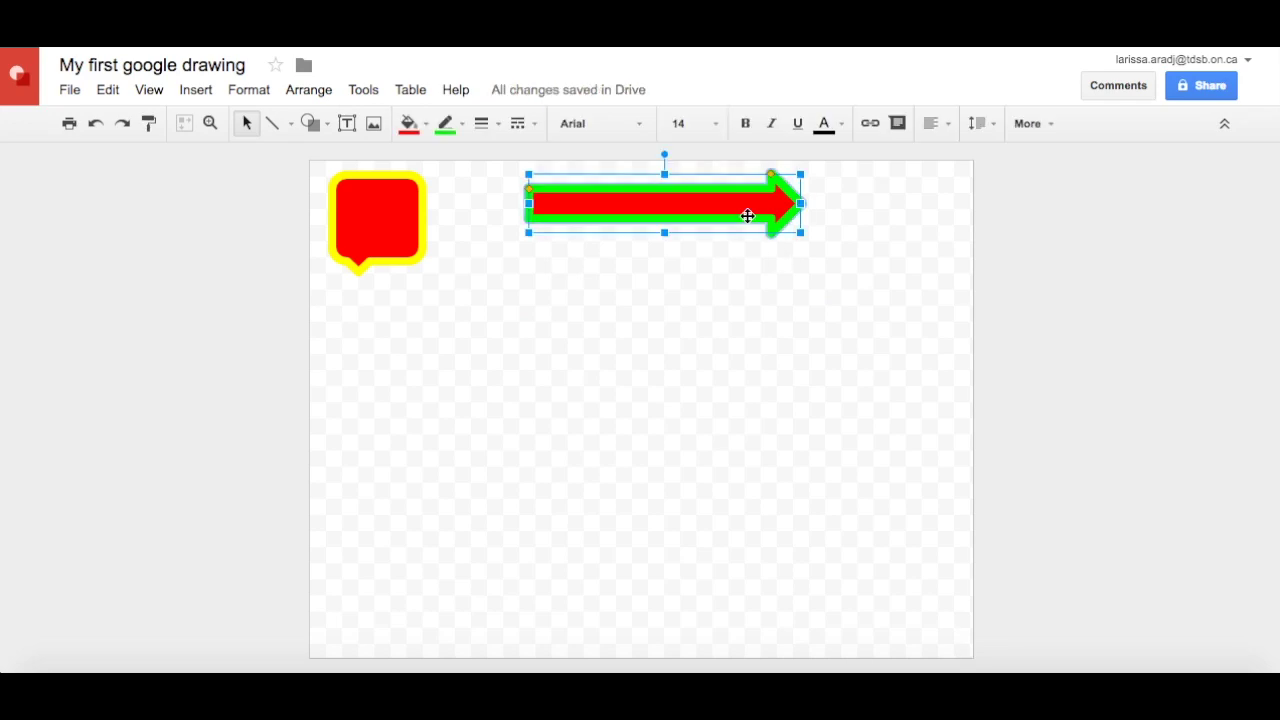
key("Delete")
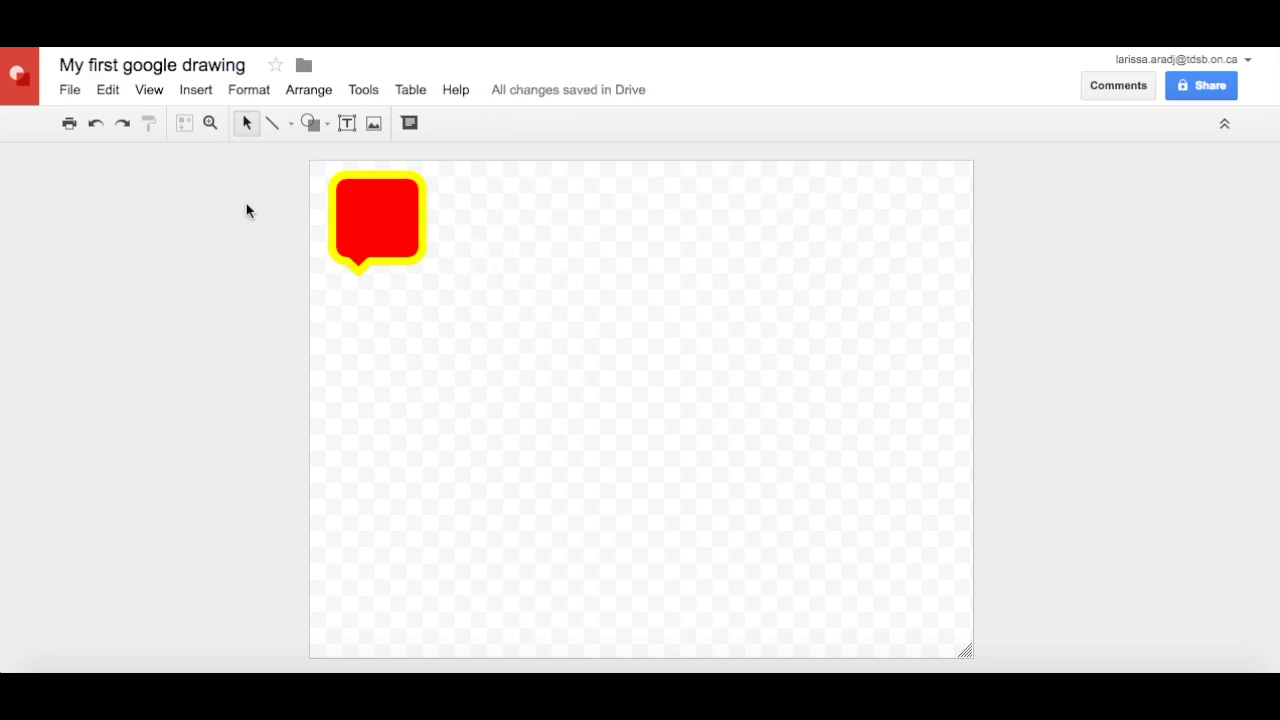
left_click(94, 124)
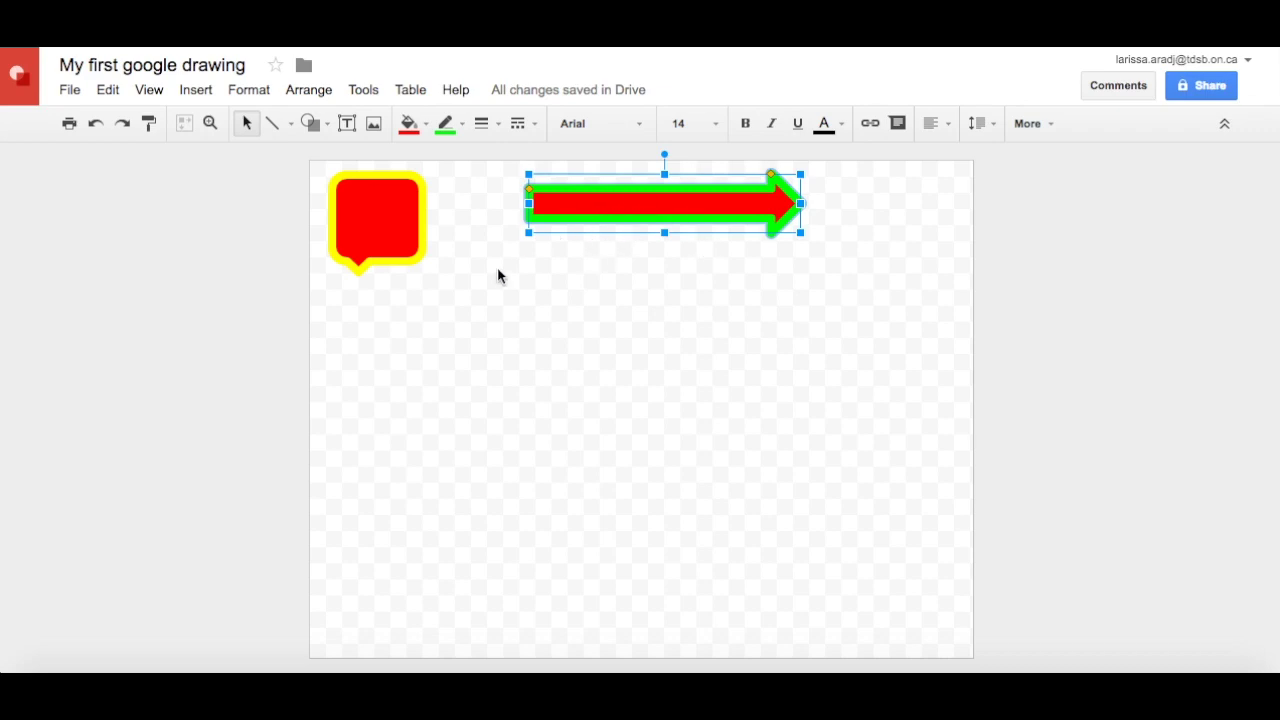
left_click(92, 125)
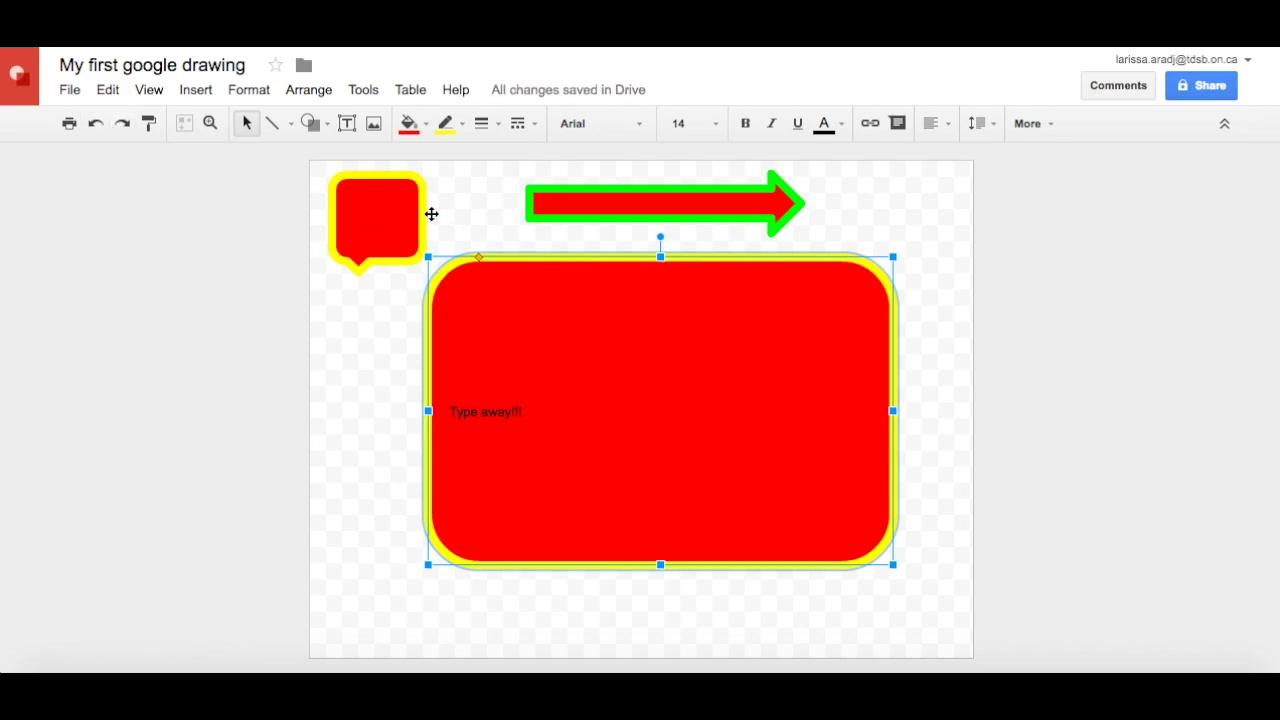
Delete the rectangle, the arrow and the red speech bubble, leaving the canvas empty.
key("Delete")
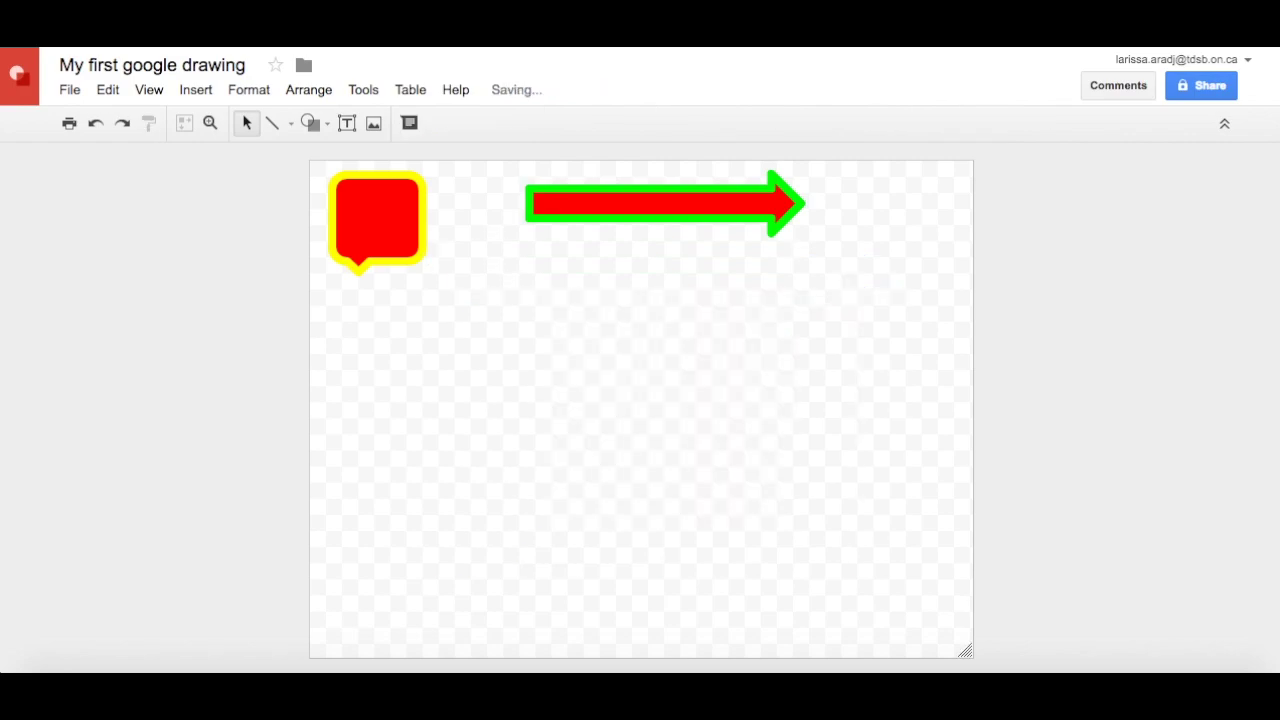
left_click(551, 209)
key("Delete")
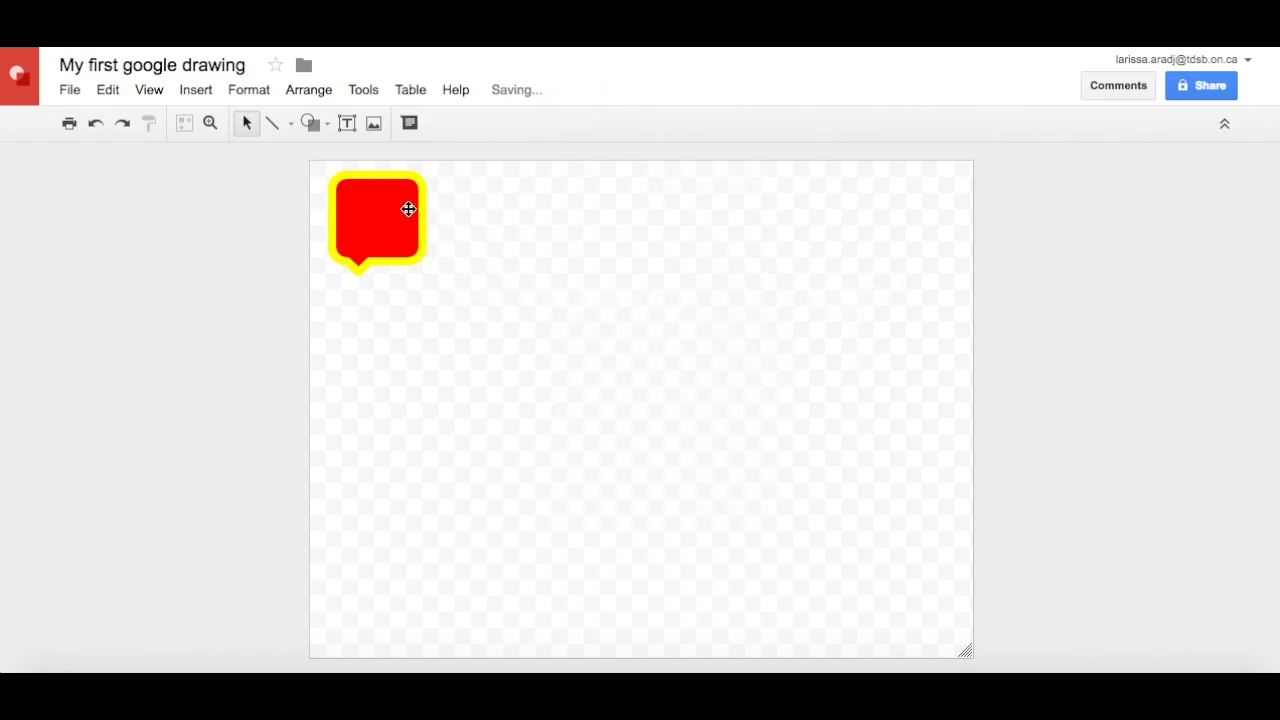
left_click(409, 209)
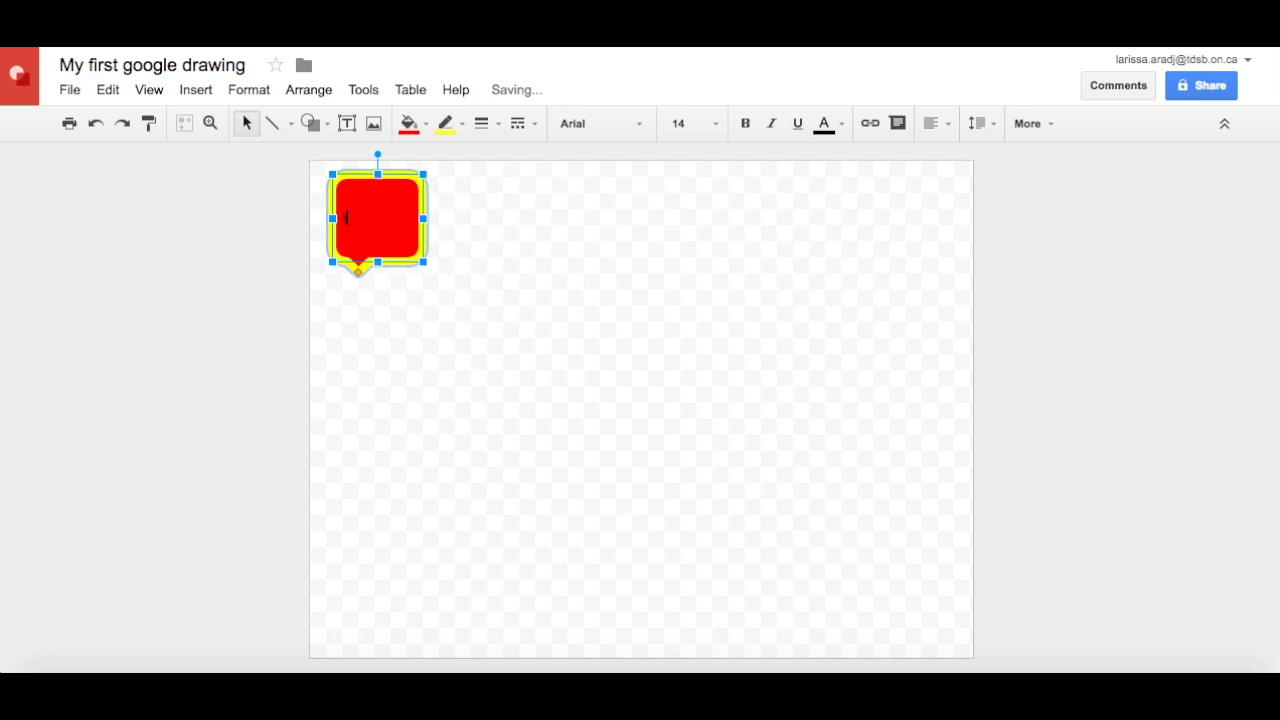
left_click(430, 197)
left_click(429, 192)
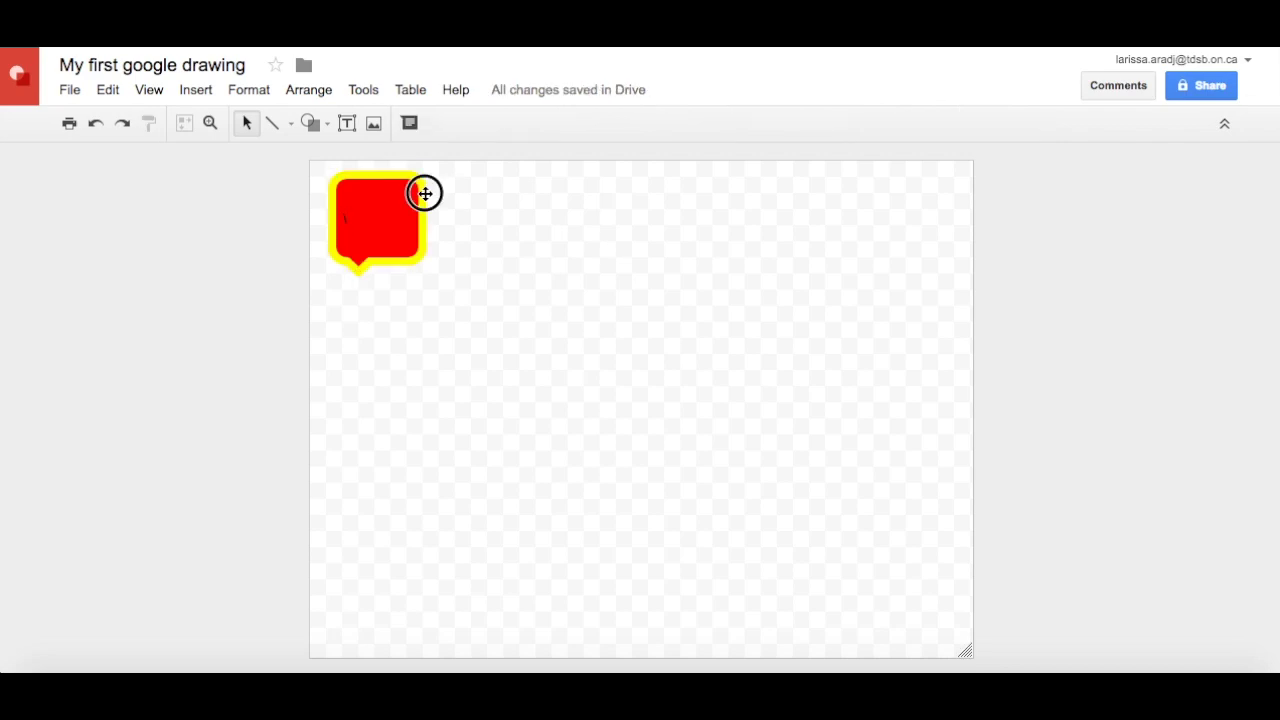
key("Delete")
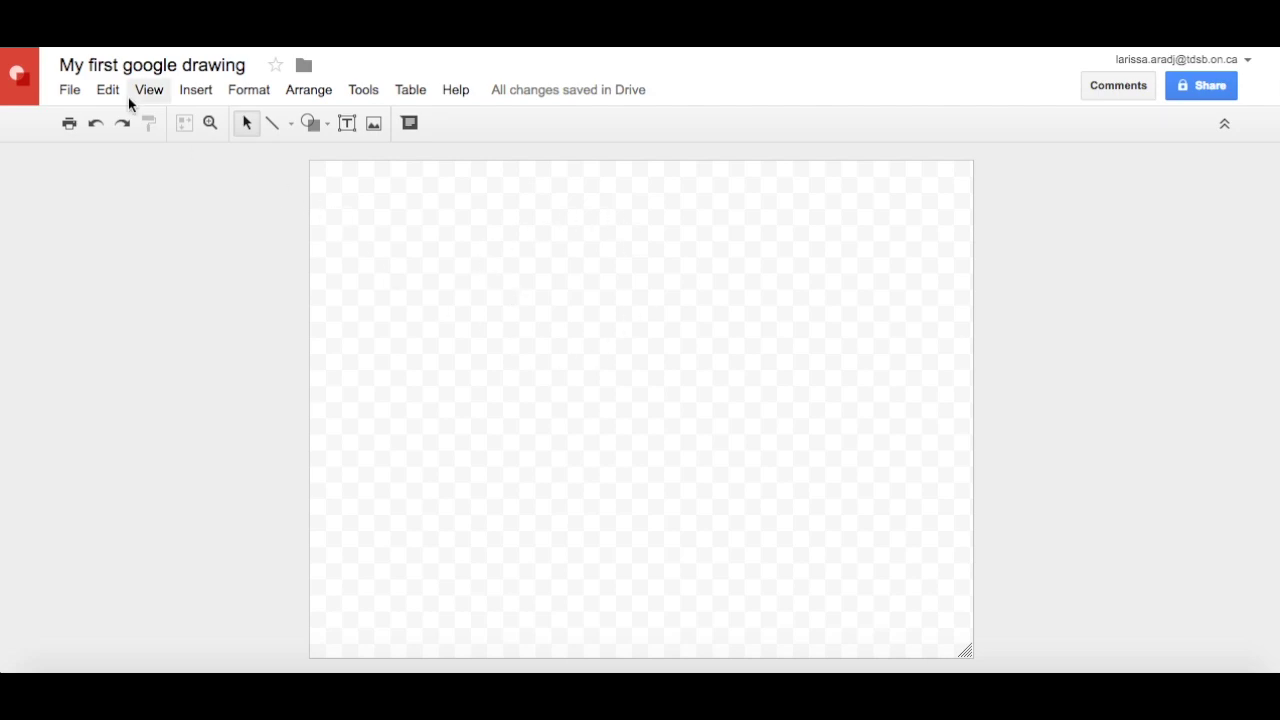
left_click(72, 92)
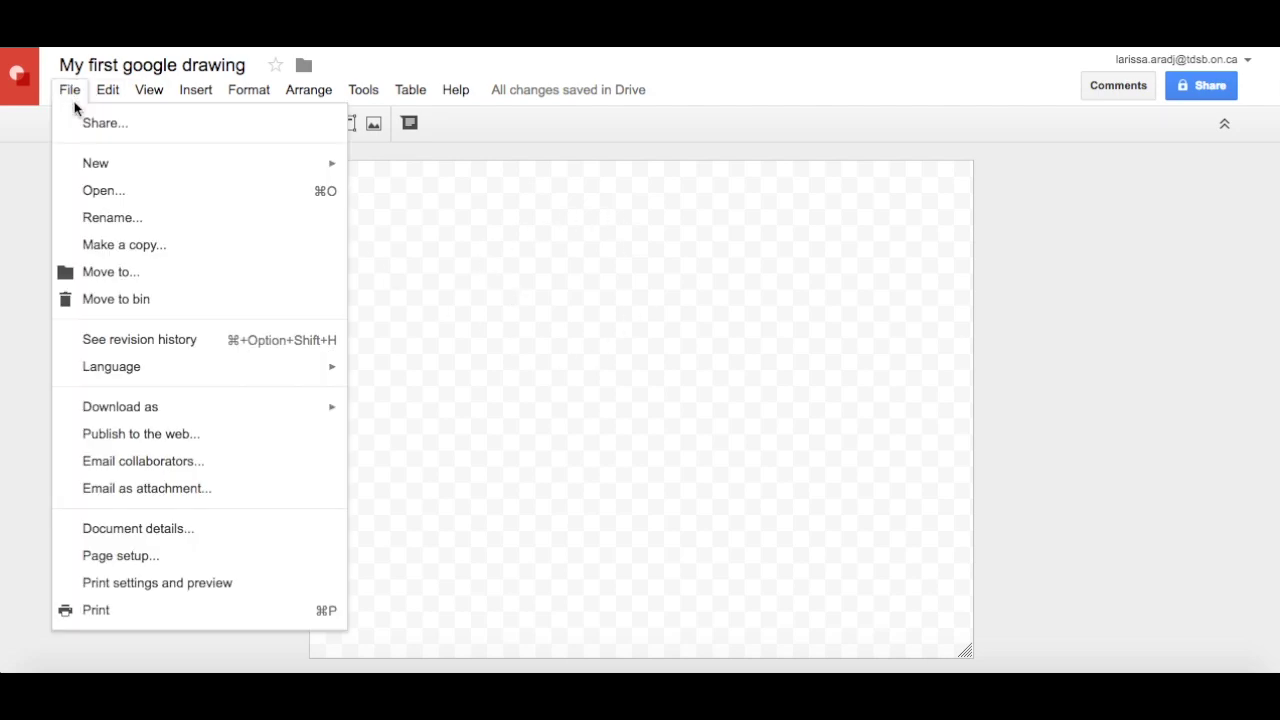
mouse_move(146, 409)
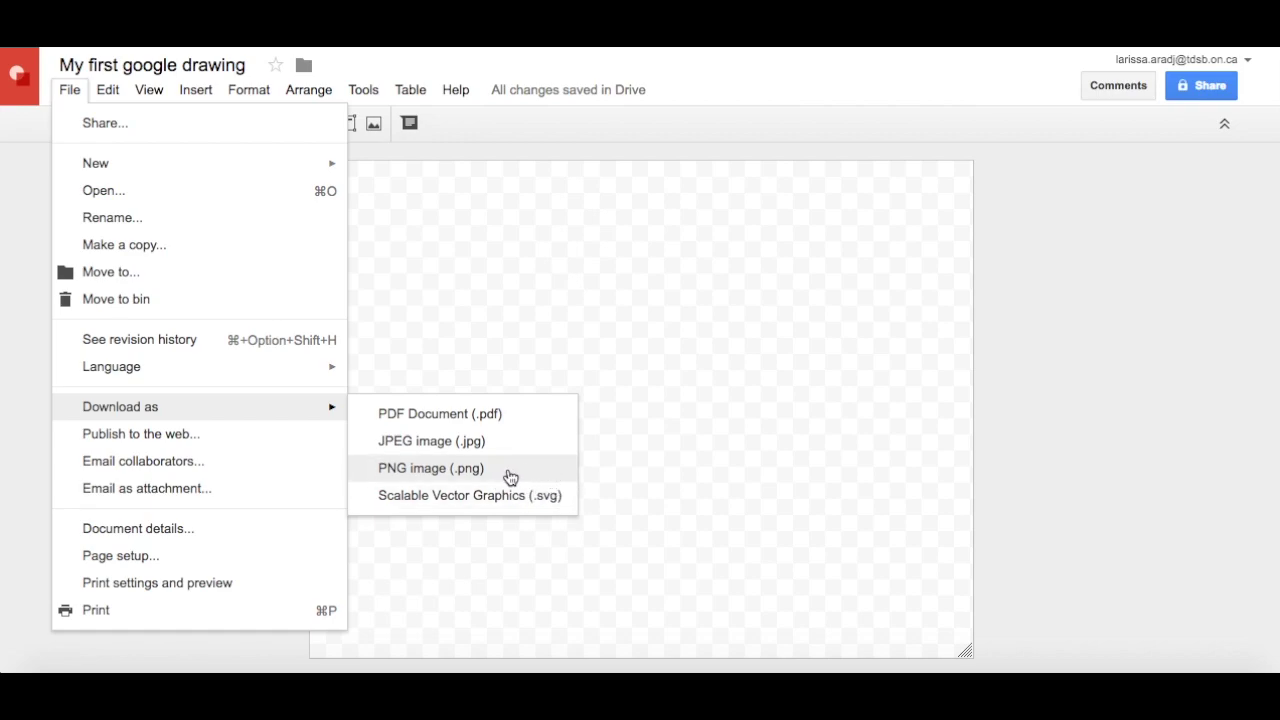
left_click(545, 296)
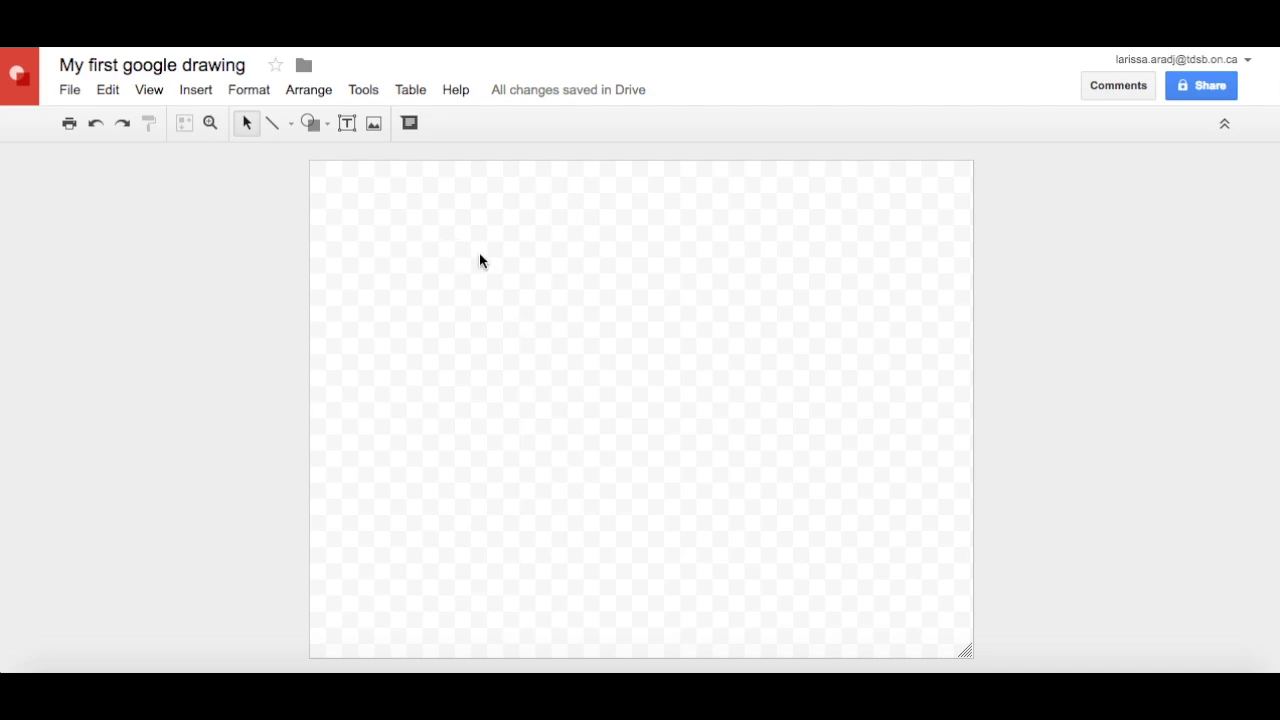
Change the canvas Background from transparent to a light blue swatch.
right_click(681, 351)
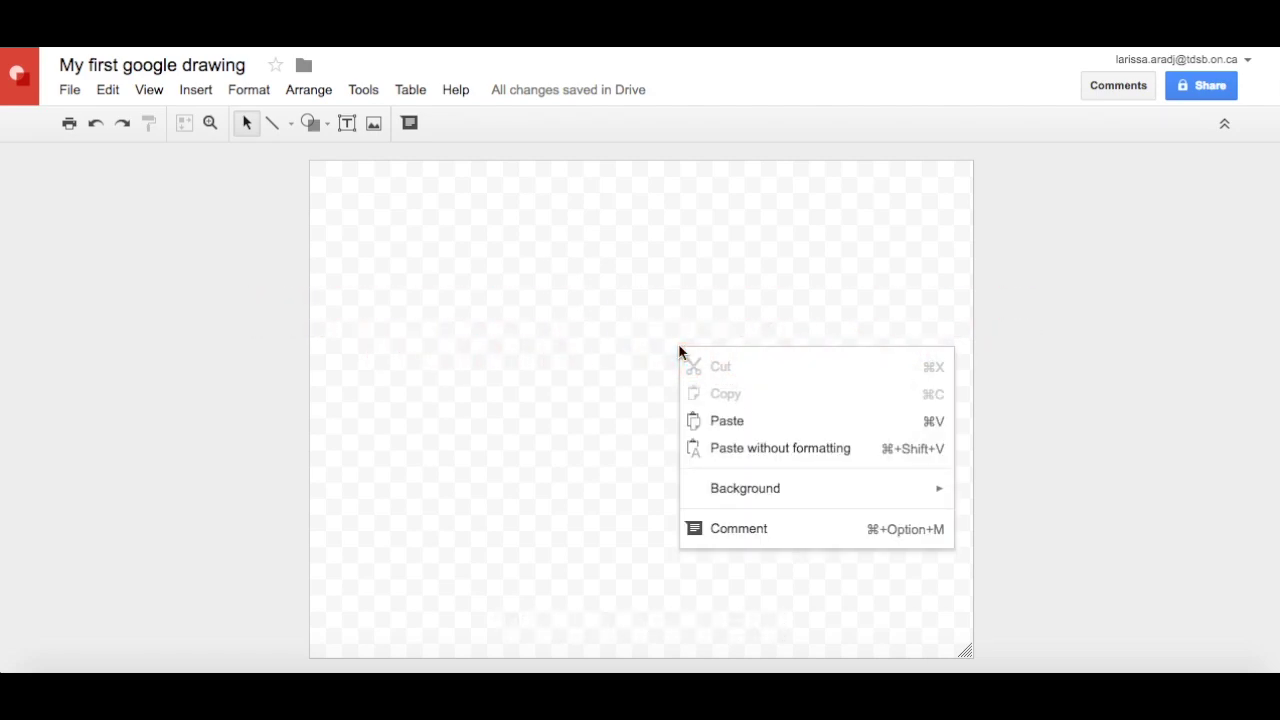
mouse_move(763, 495)
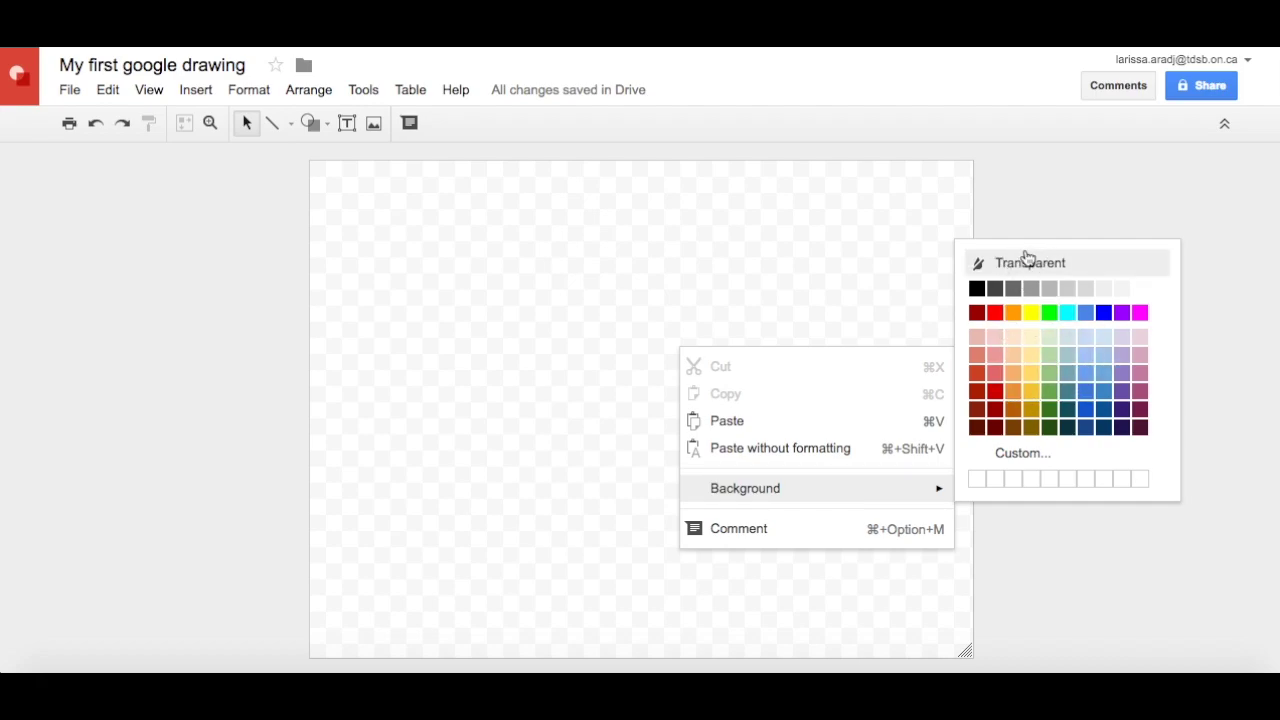
left_click(1104, 358)
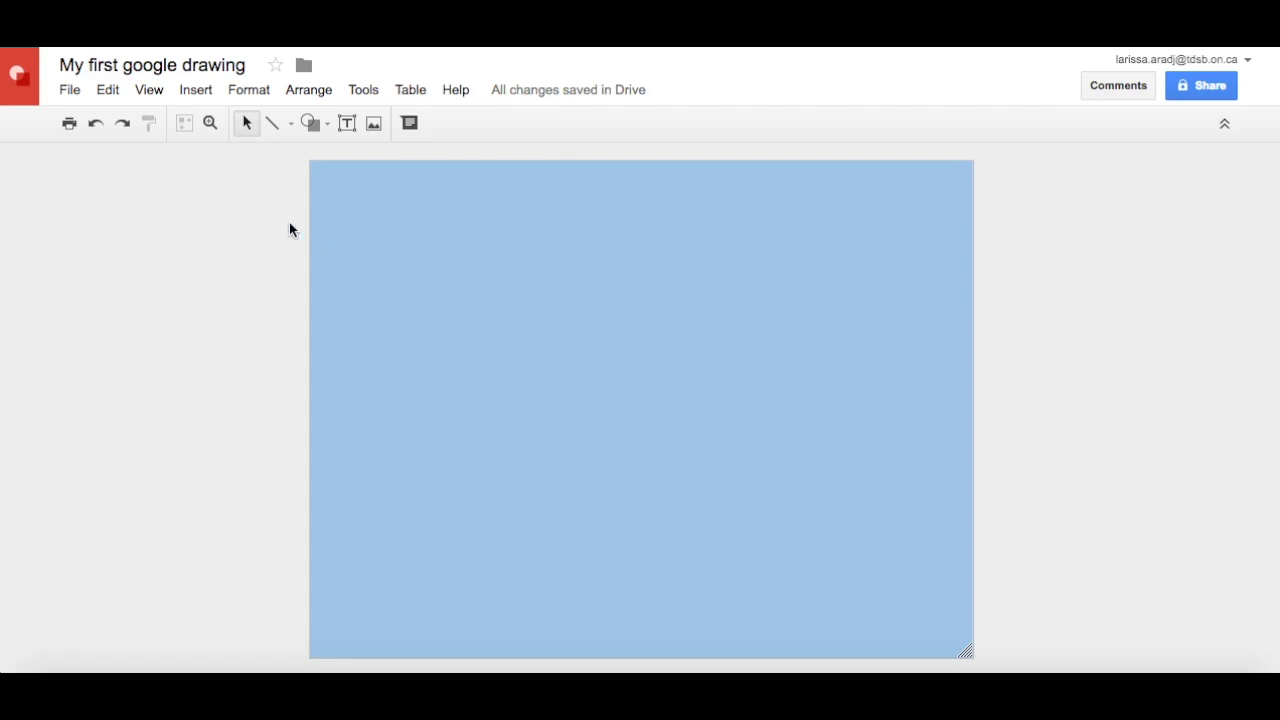
Open the Insert image dialog and switch to its web Search tab.
left_click(197, 92)
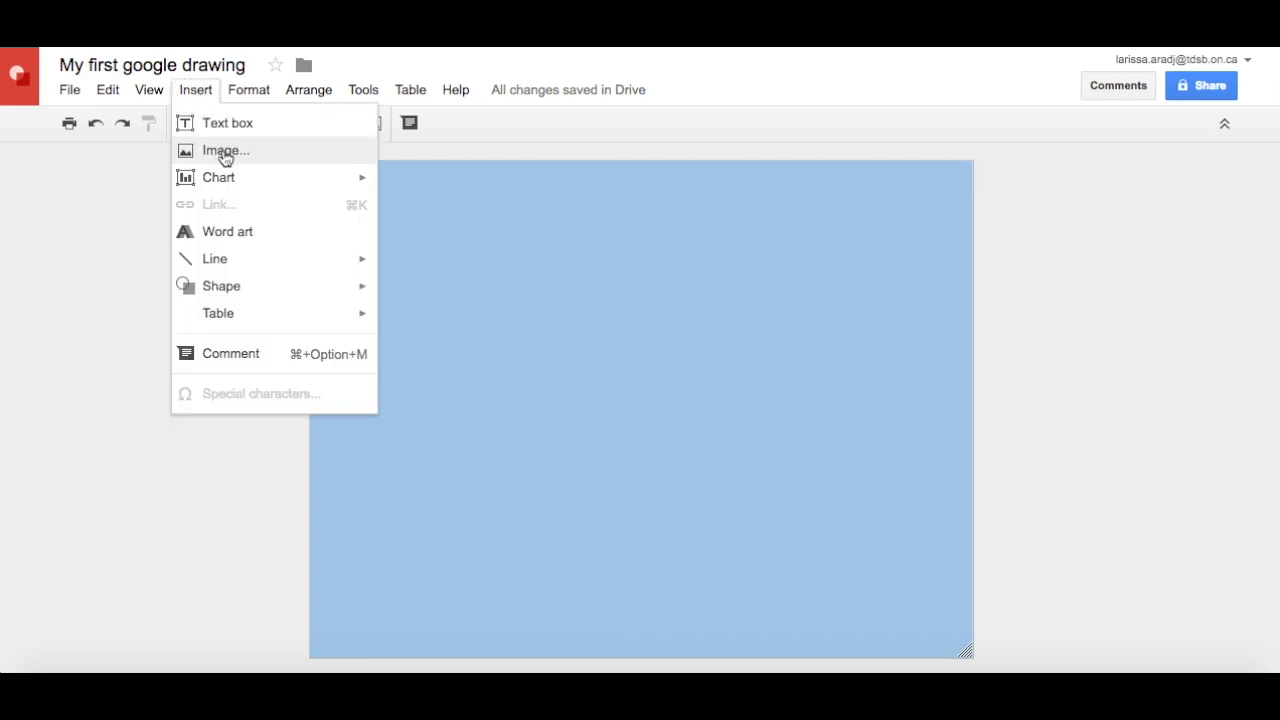
left_click(471, 155)
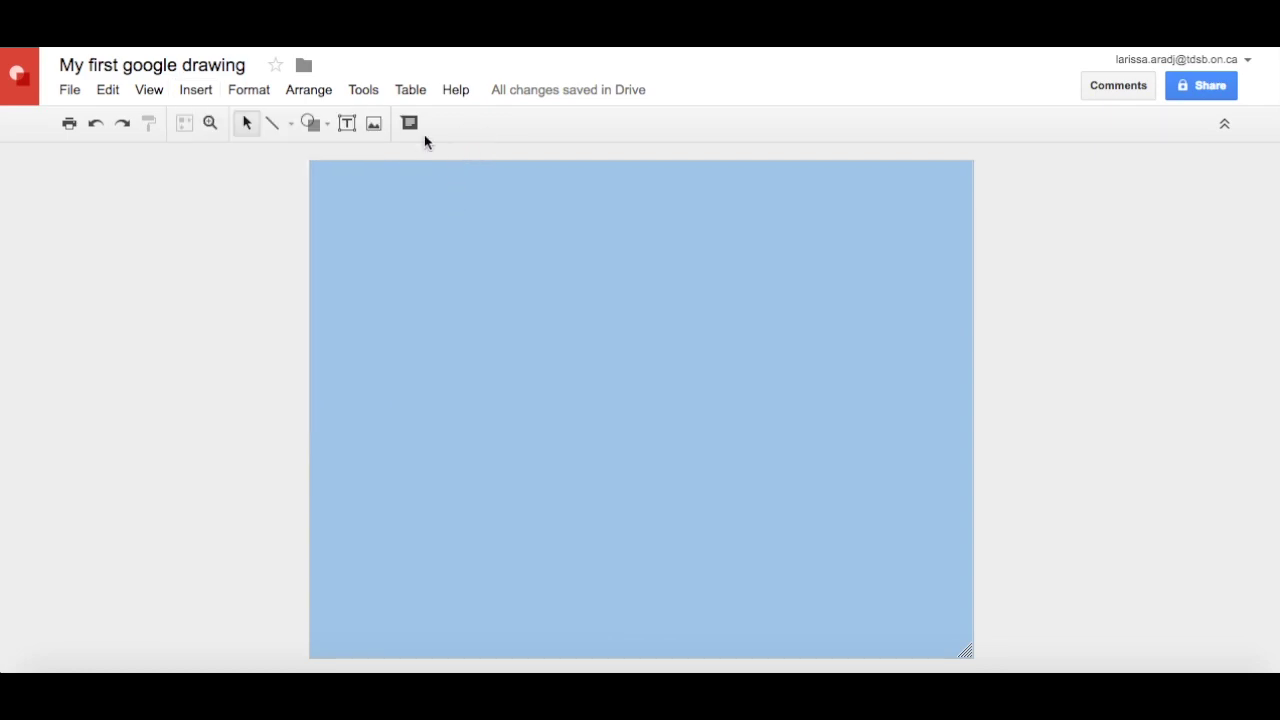
left_click(373, 126)
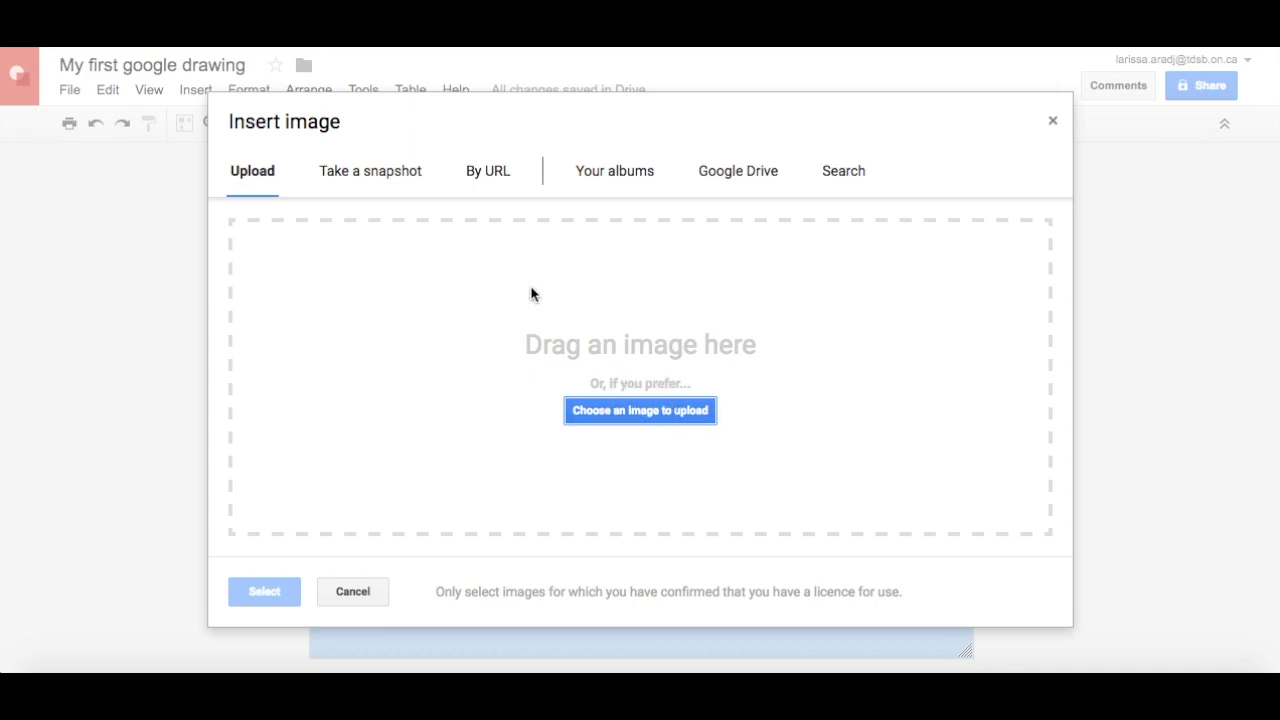
left_click(737, 176)
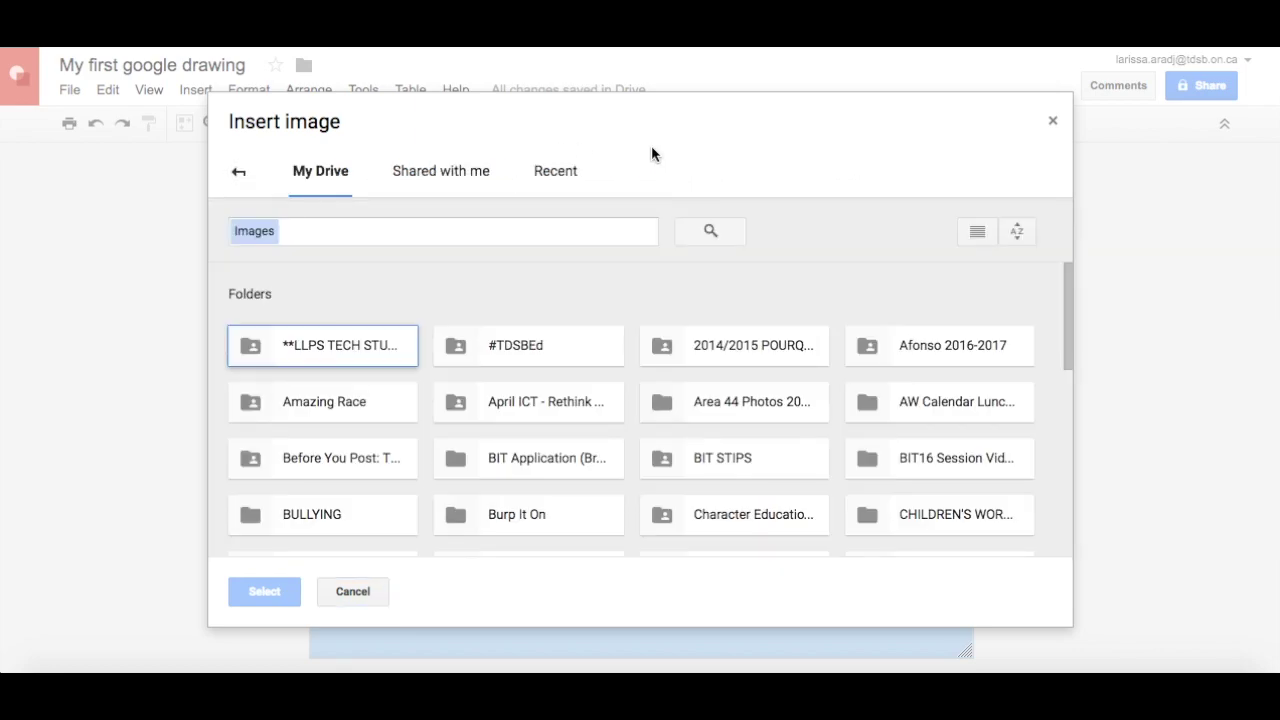
left_click(238, 172)
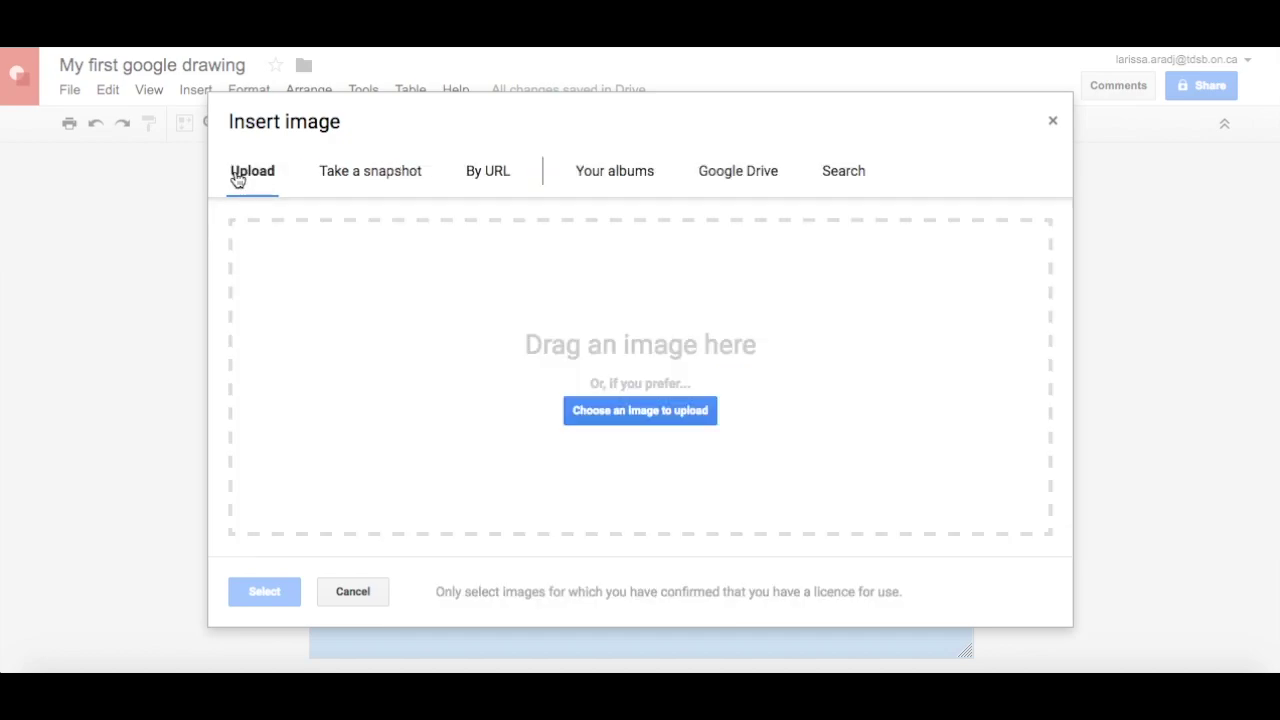
left_click(848, 175)
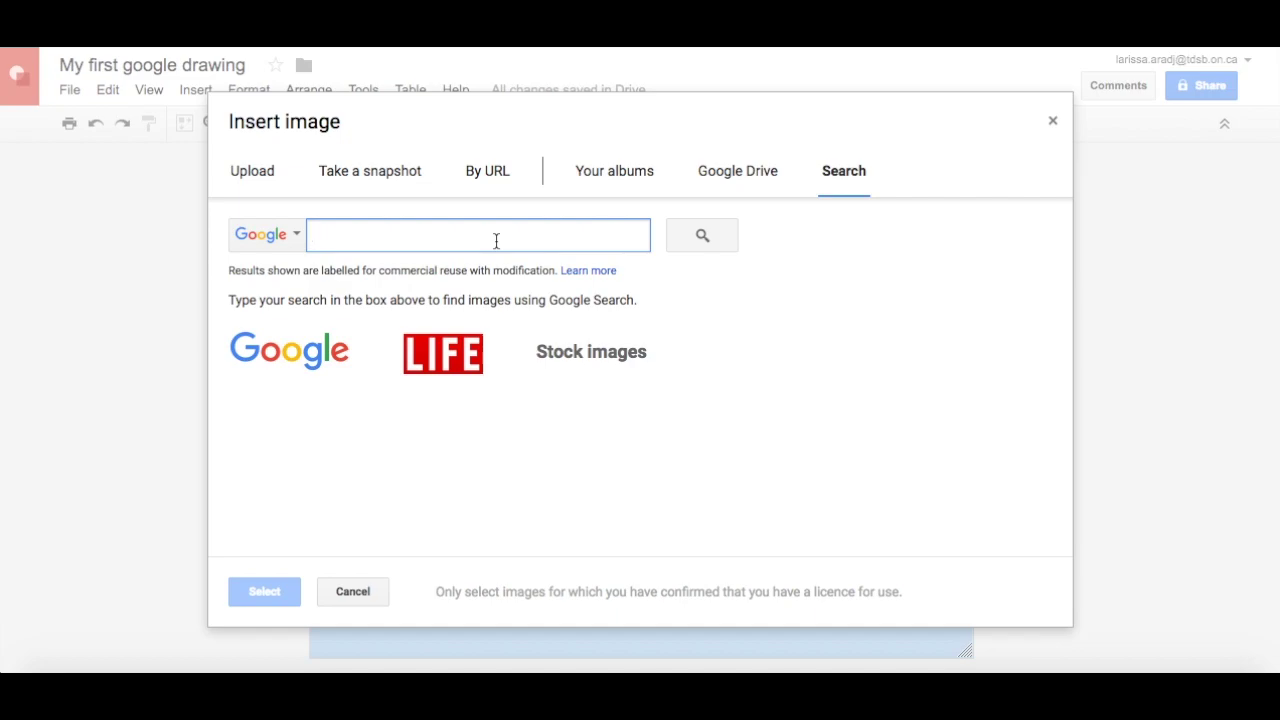
Search images for 'superhero.png' and insert the red-caped superhero result.
type("superh")
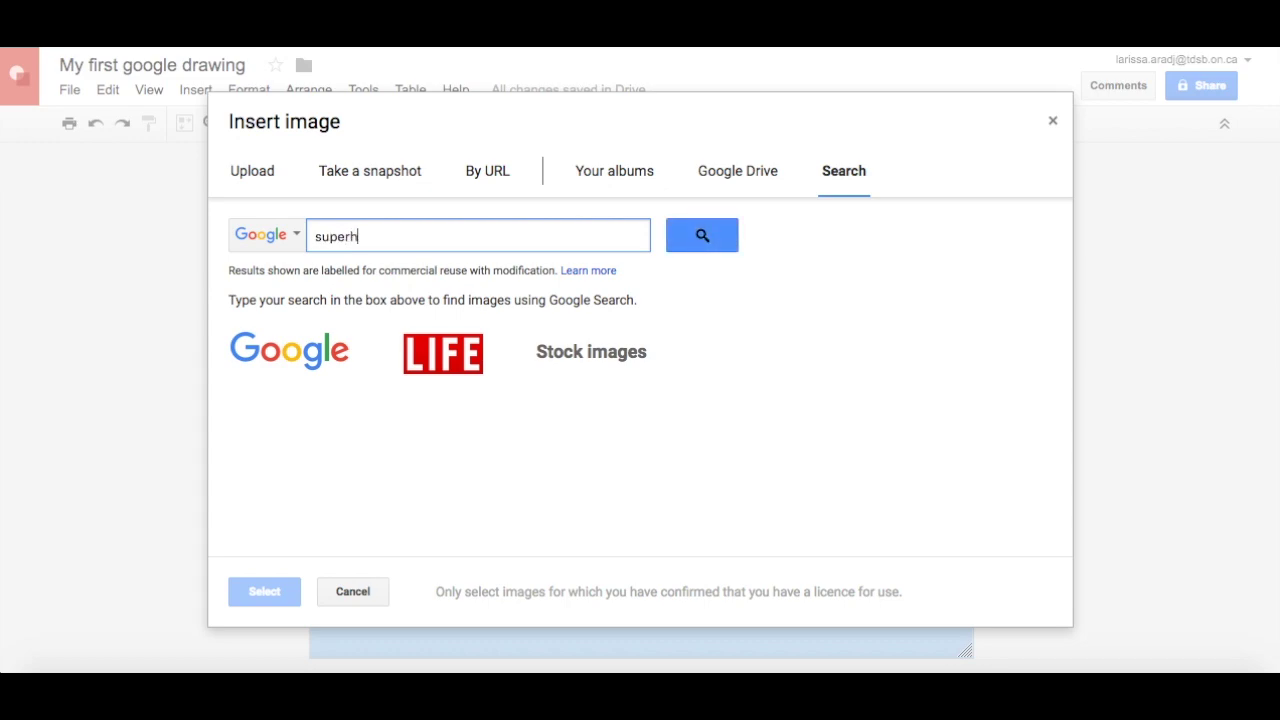
type("ero")
type(".png")
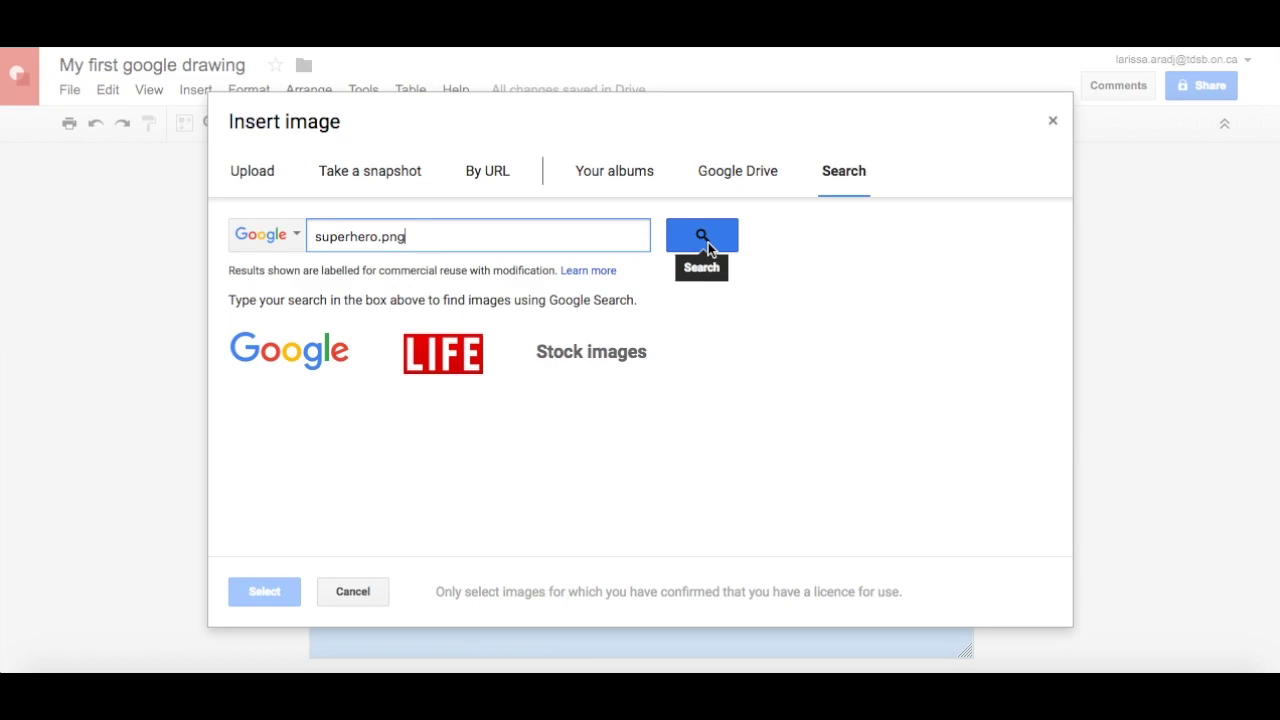
left_click(708, 243)
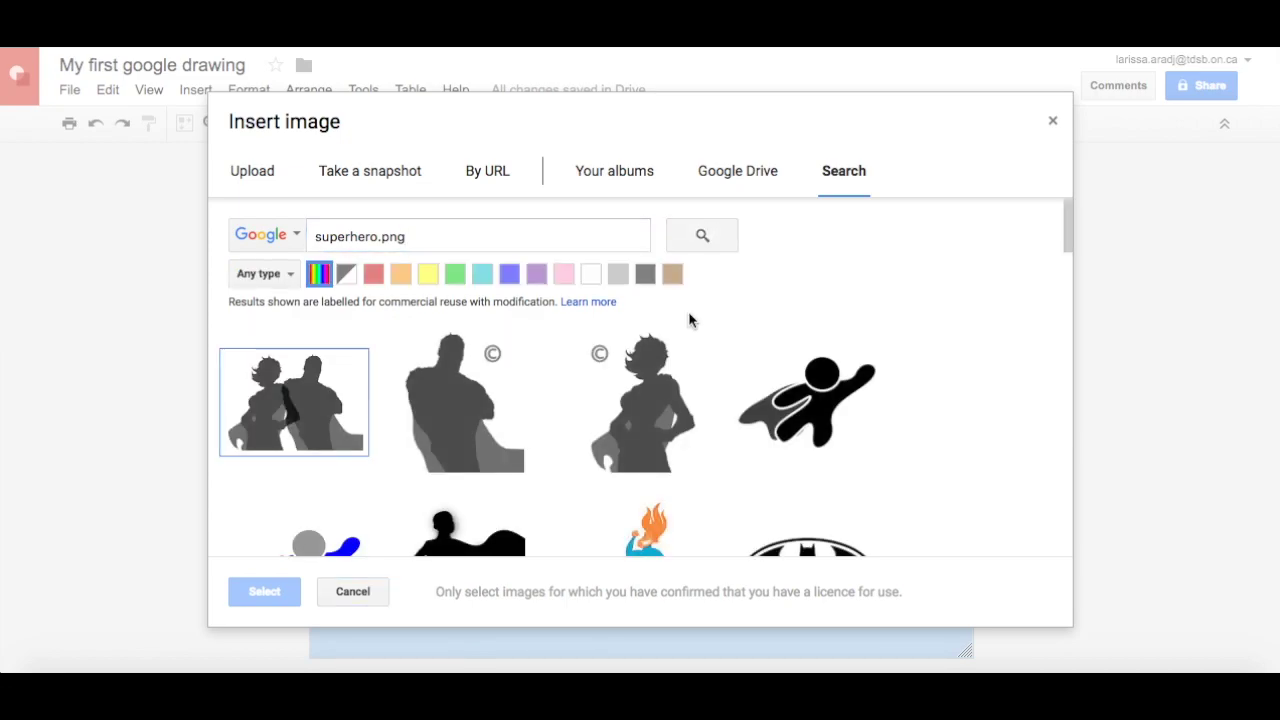
scroll(670, 442, "down", 5)
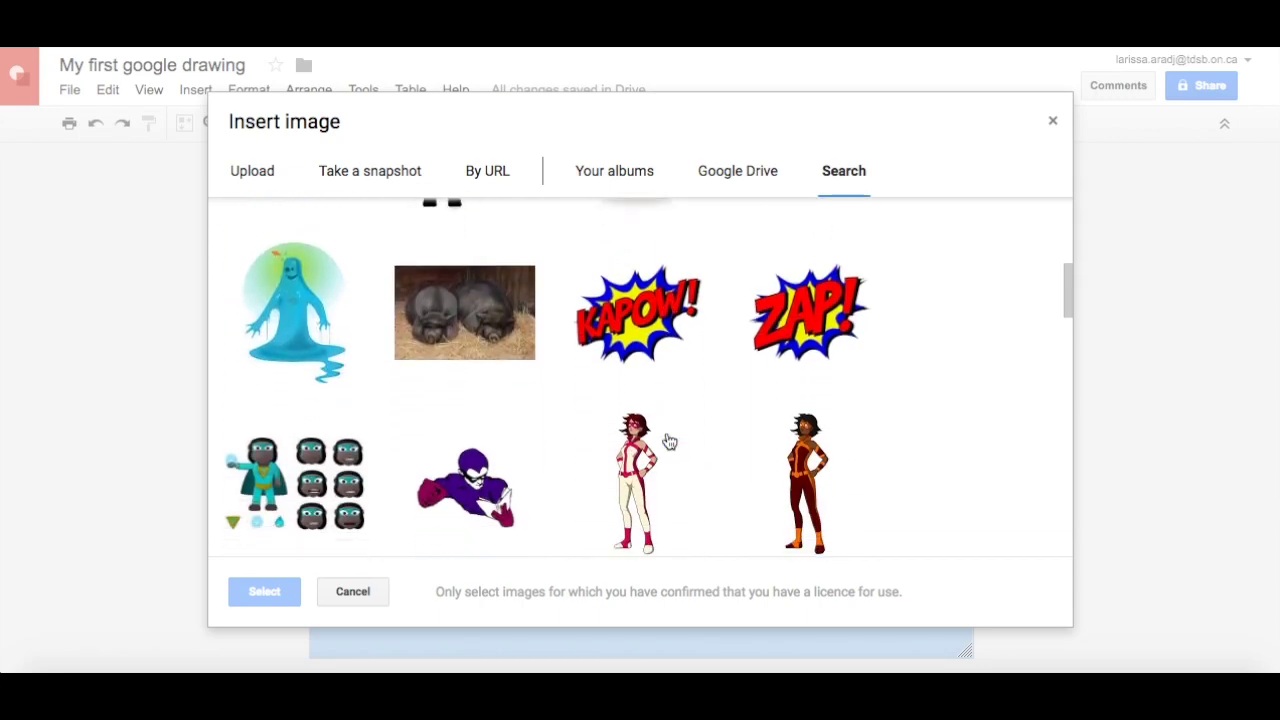
scroll(670, 442, "down", 5)
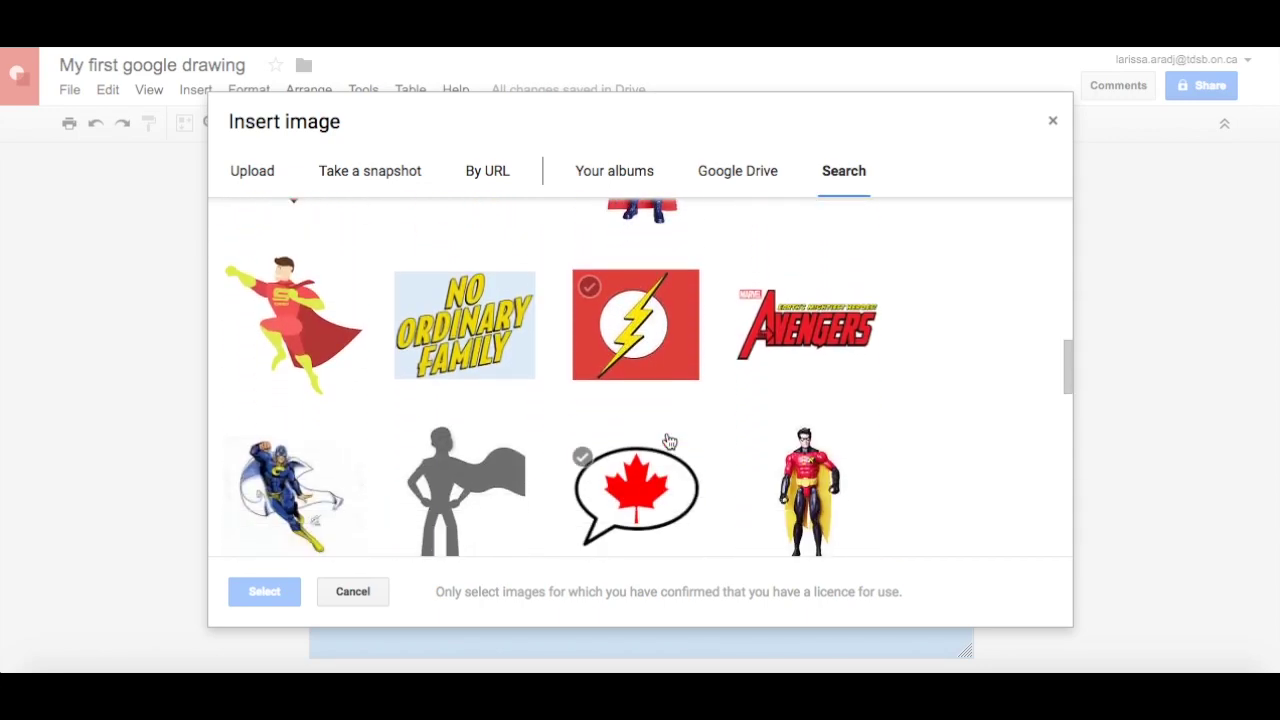
left_click(295, 288)
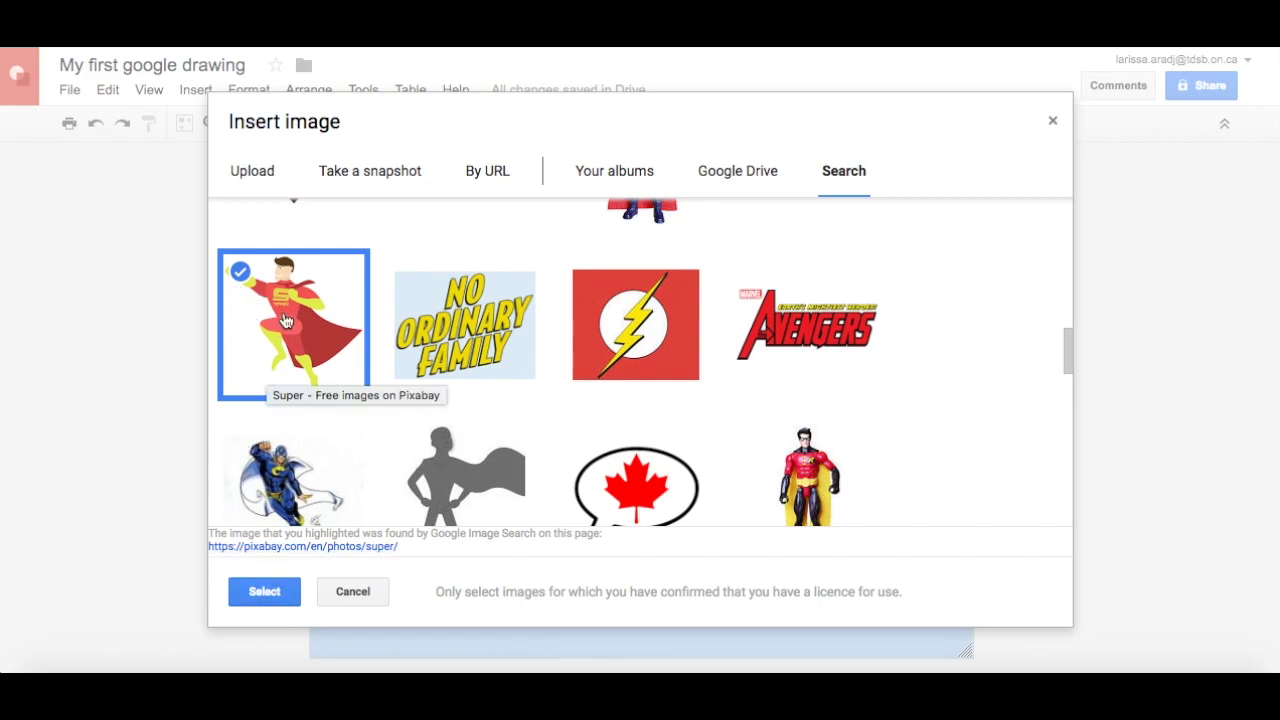
left_click(265, 592)
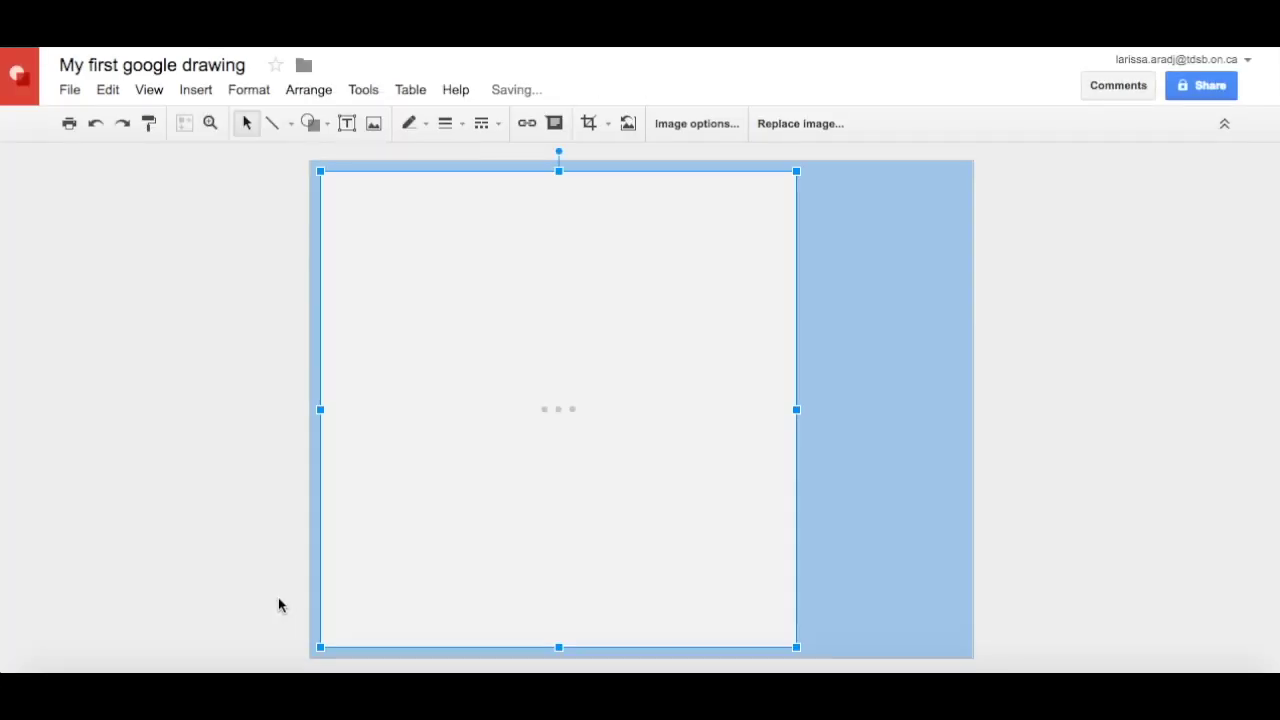
Drag the superhero image until it snaps to the red canvas centre guides.
left_click_drag(463, 391, 546, 386)
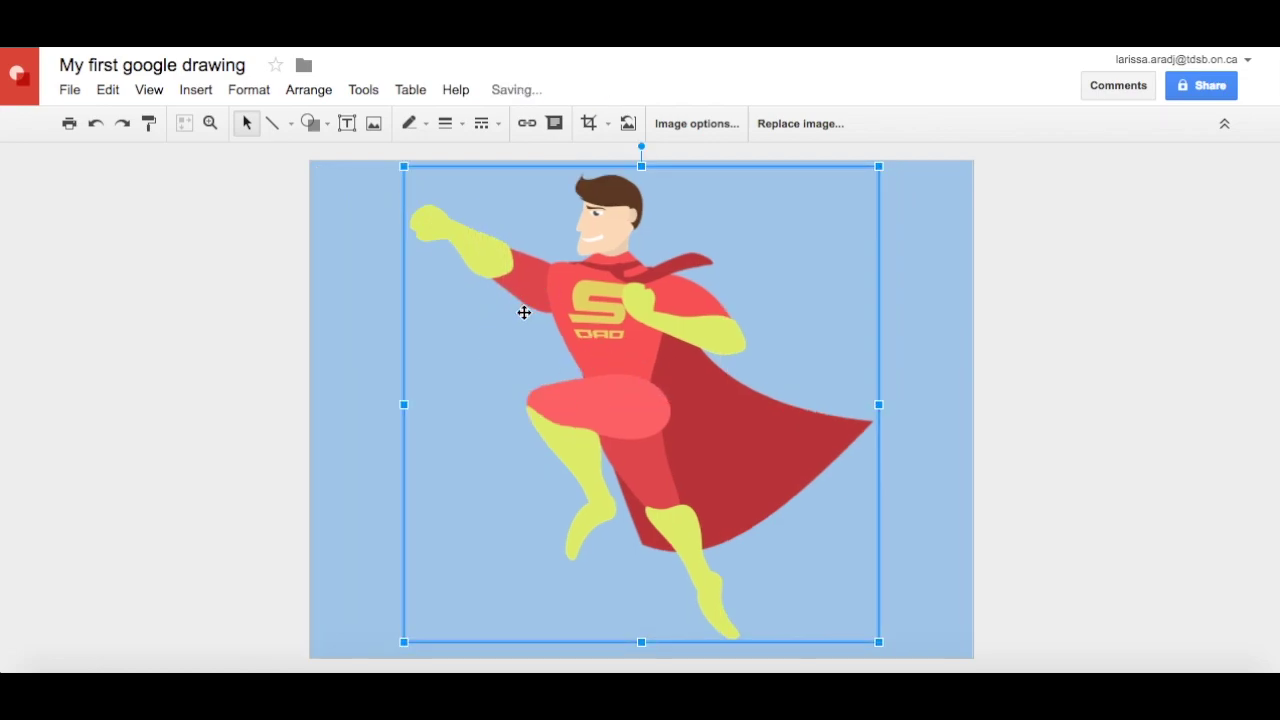
mouse_move(523, 309)
left_mouse_down()
mouse_move(434, 311)
mouse_move(529, 300)
left_mouse_up()
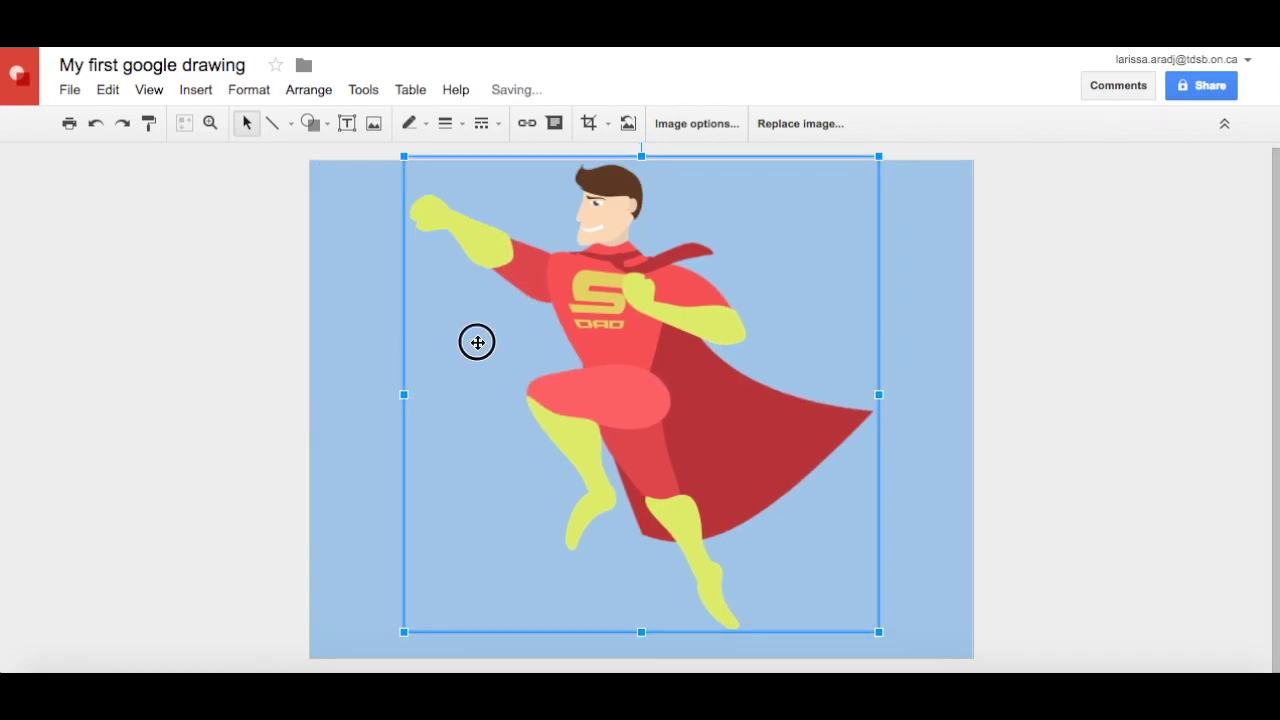
left_click_drag(477, 340, 474, 372)
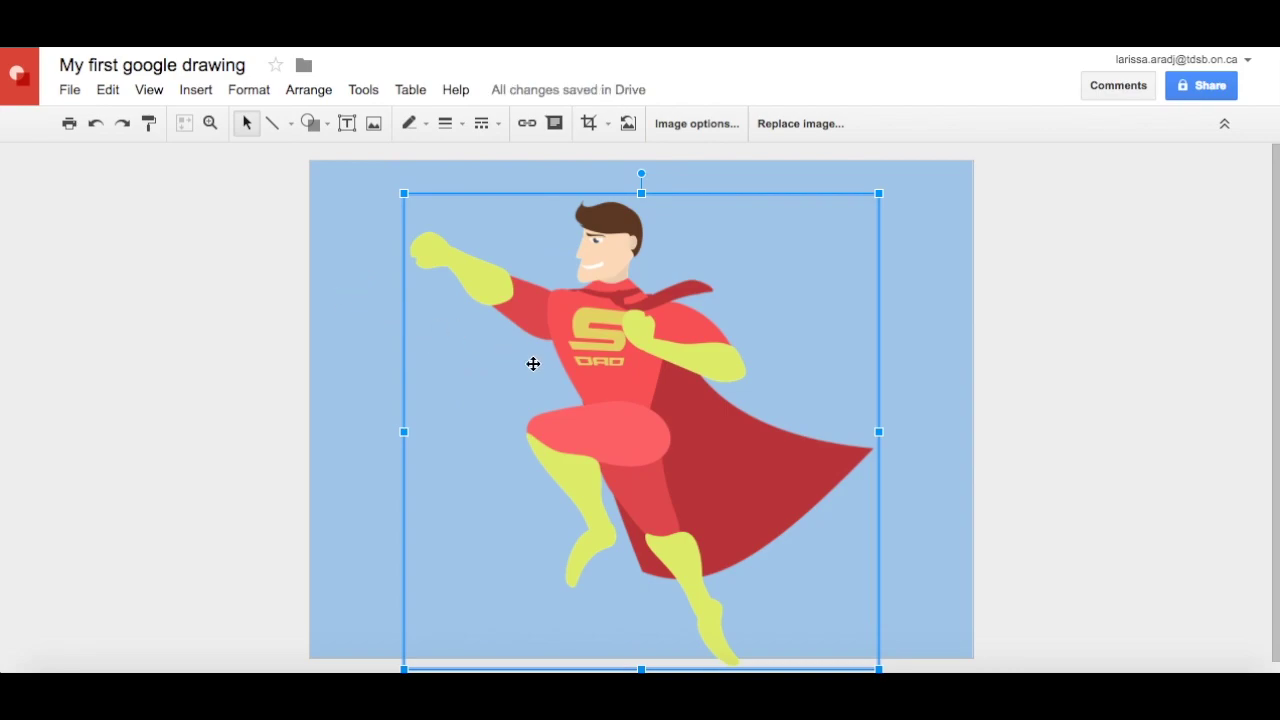
left_click_drag(600, 363, 600, 352)
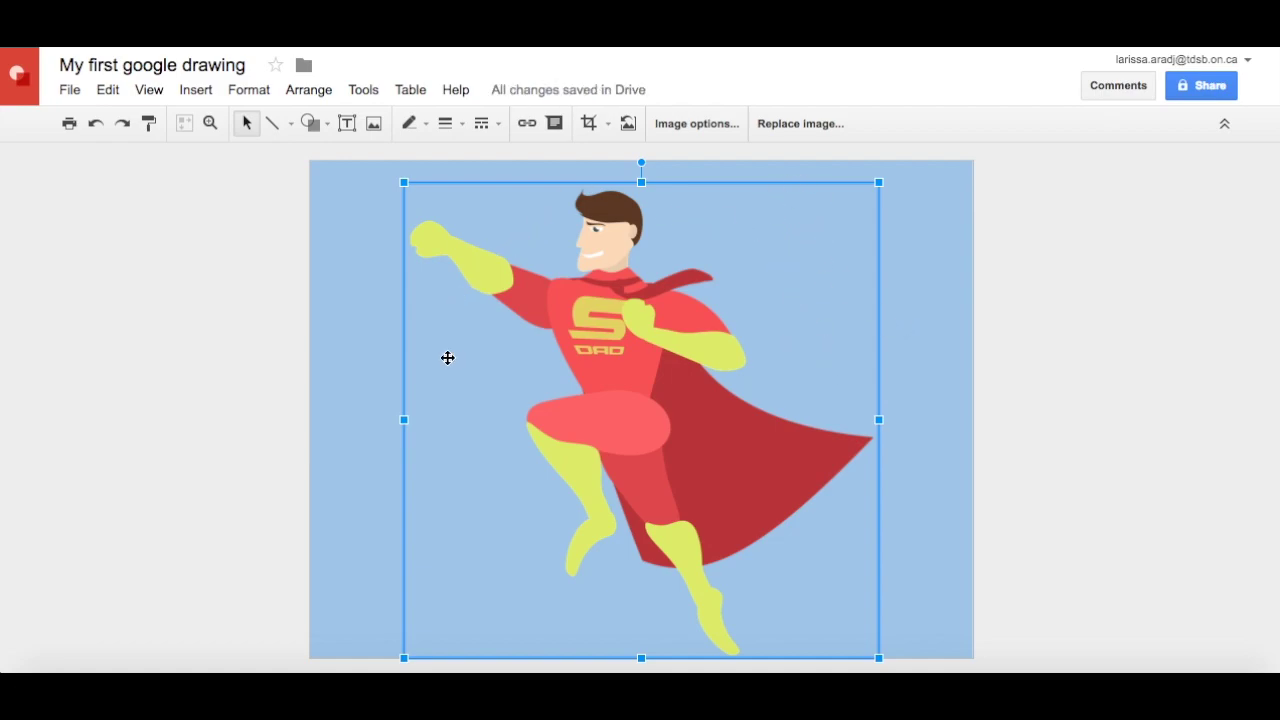
Set the canvas background to a light grey-blue.
right_click(356, 346)
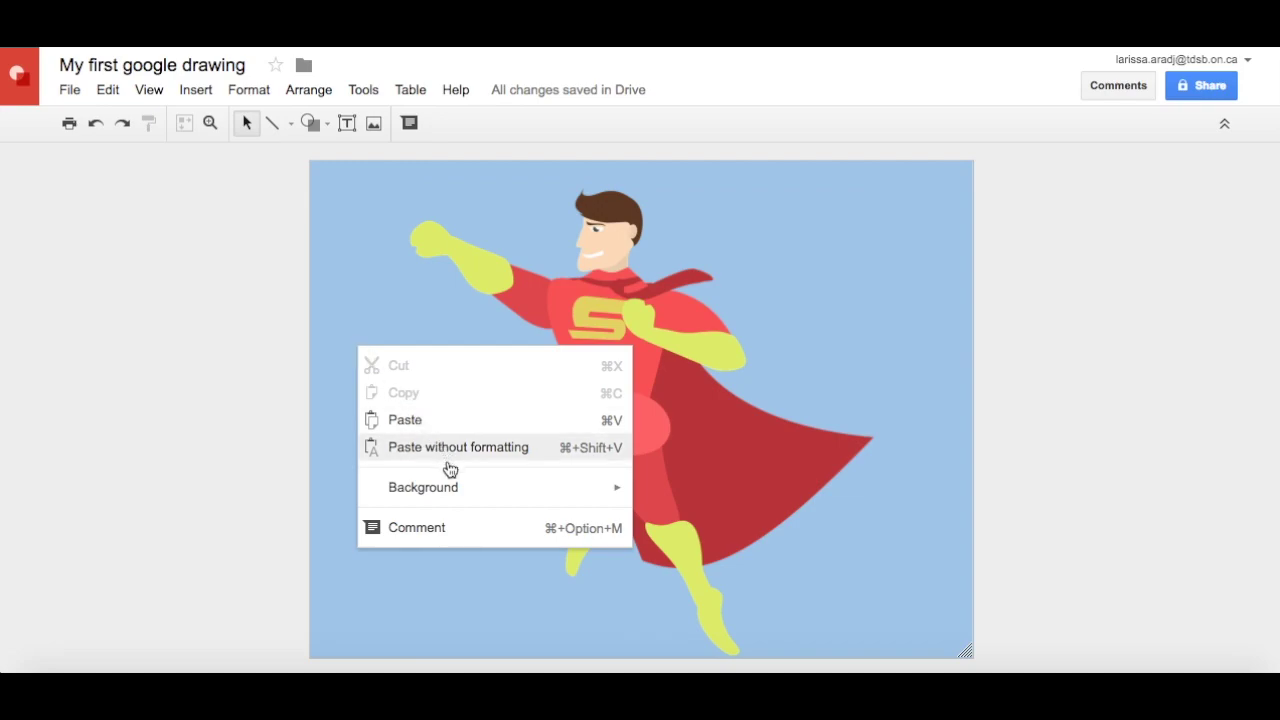
mouse_move(462, 487)
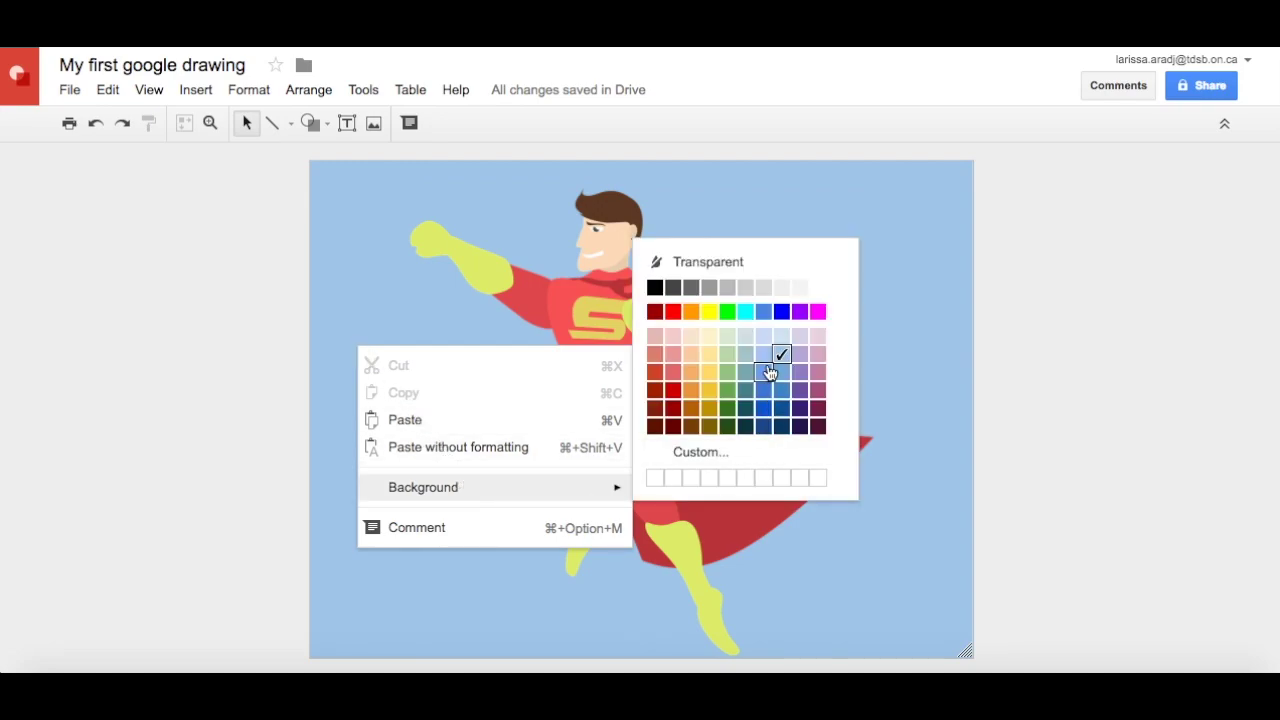
left_click(754, 355)
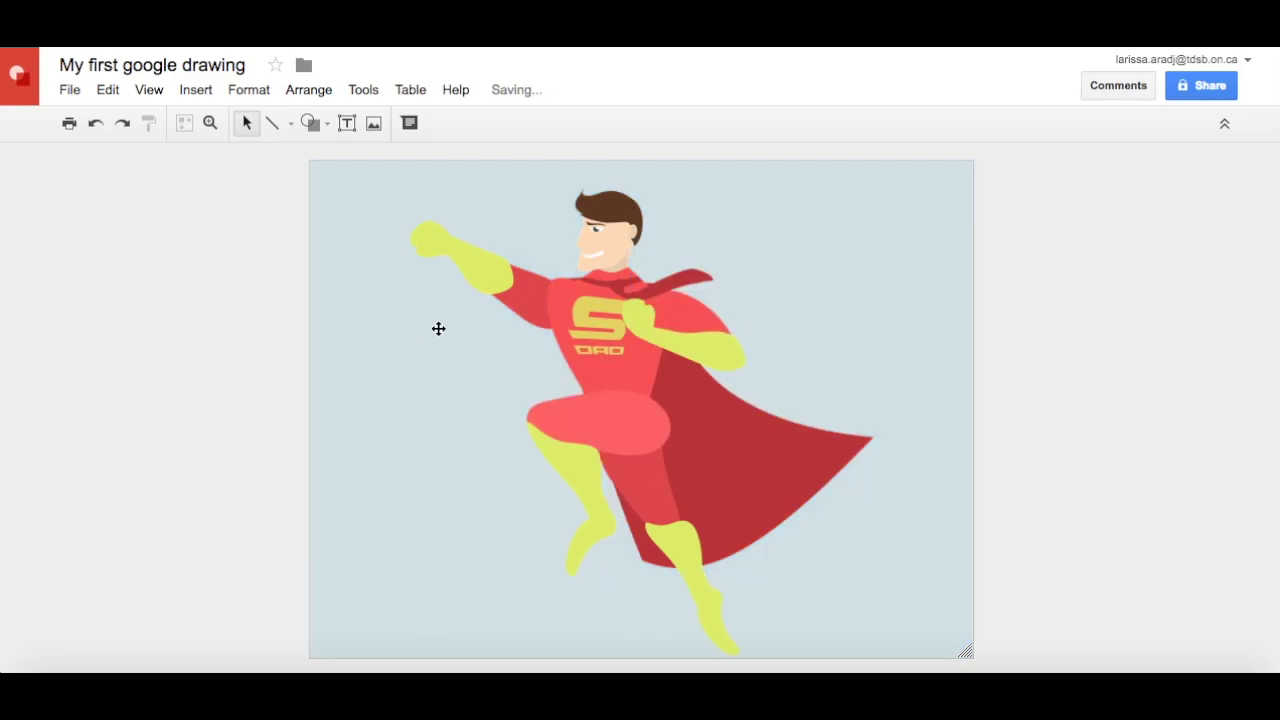
Switch the canvas background to a dark blue swatch and reselect the superhero.
right_click(476, 328)
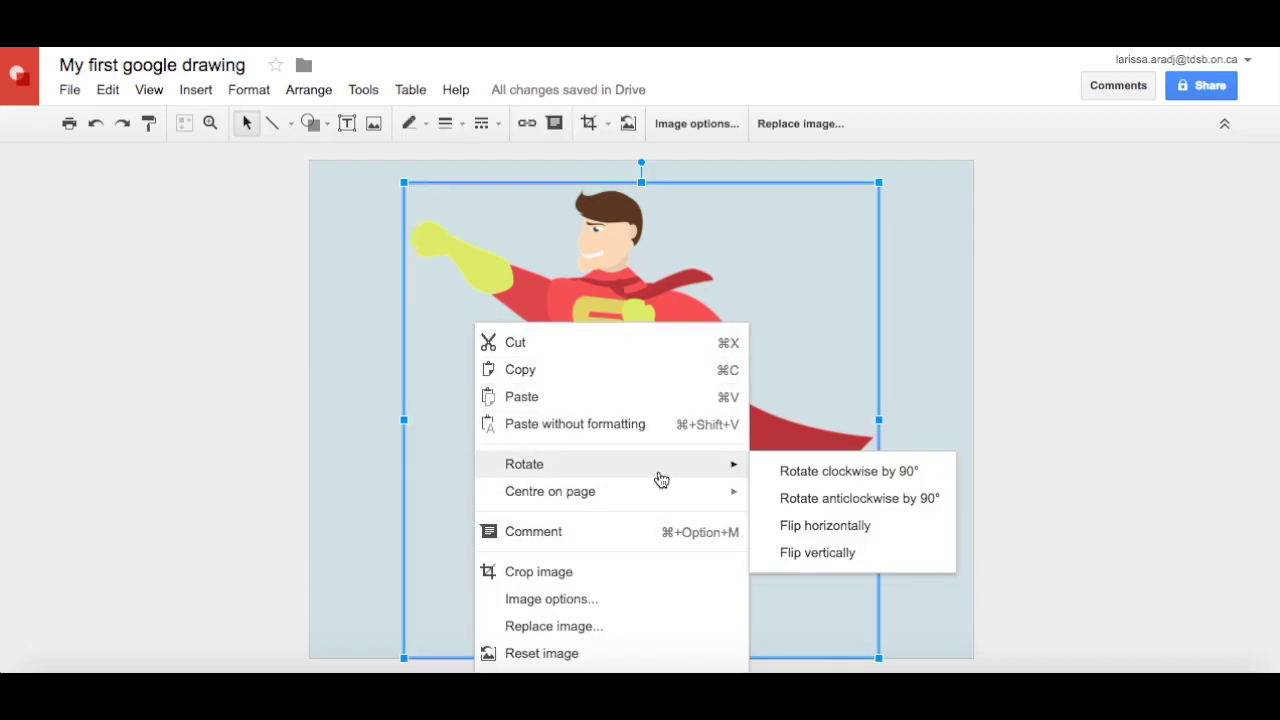
left_click(372, 470)
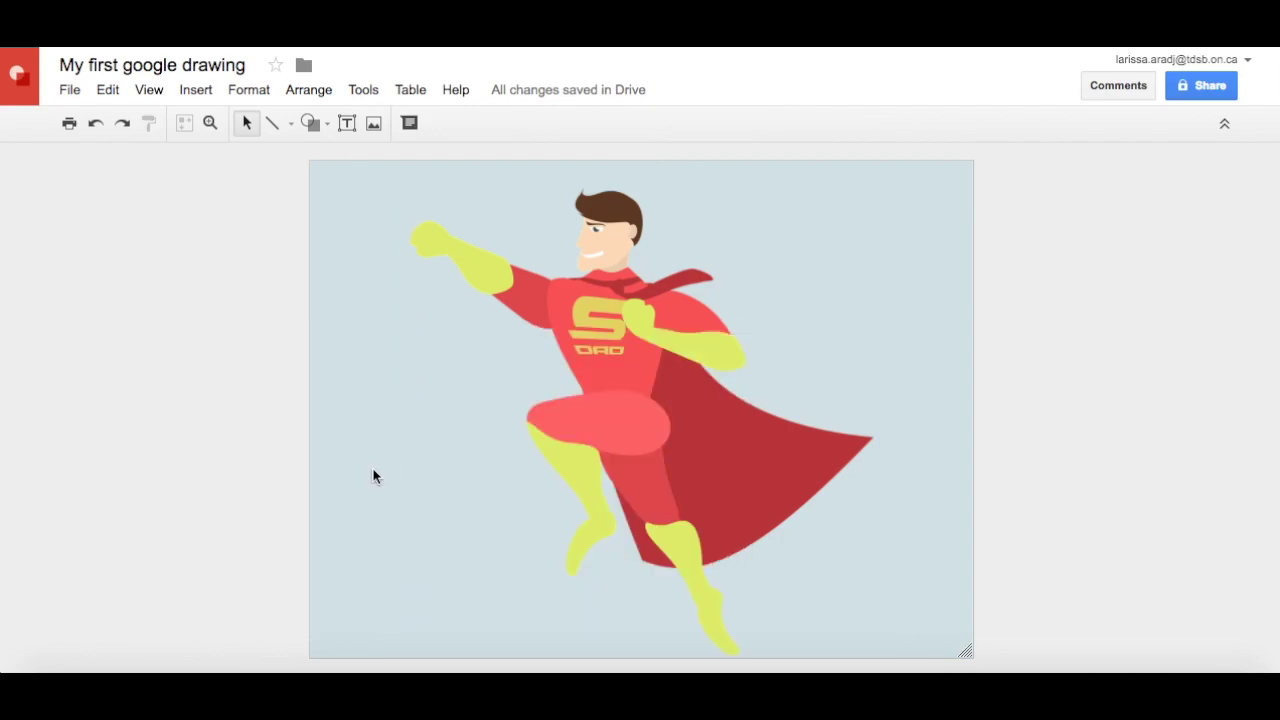
right_click(372, 470)
mouse_move(503, 612)
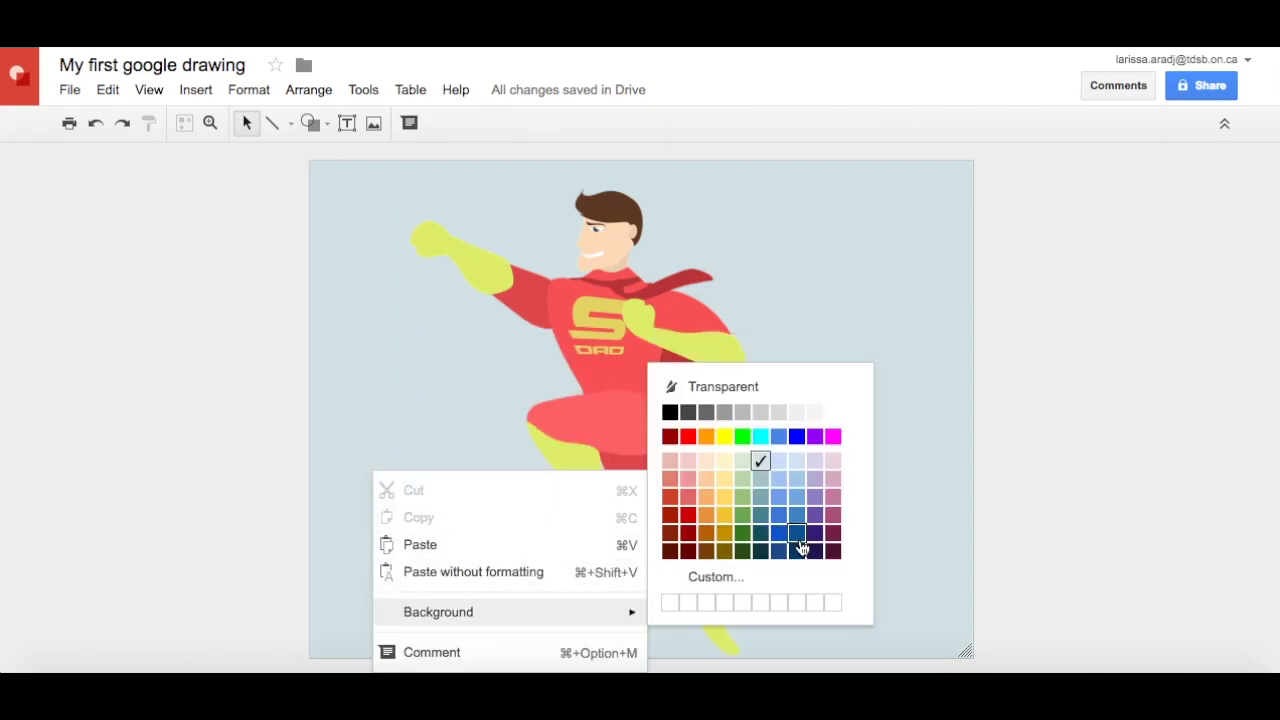
left_click(799, 534)
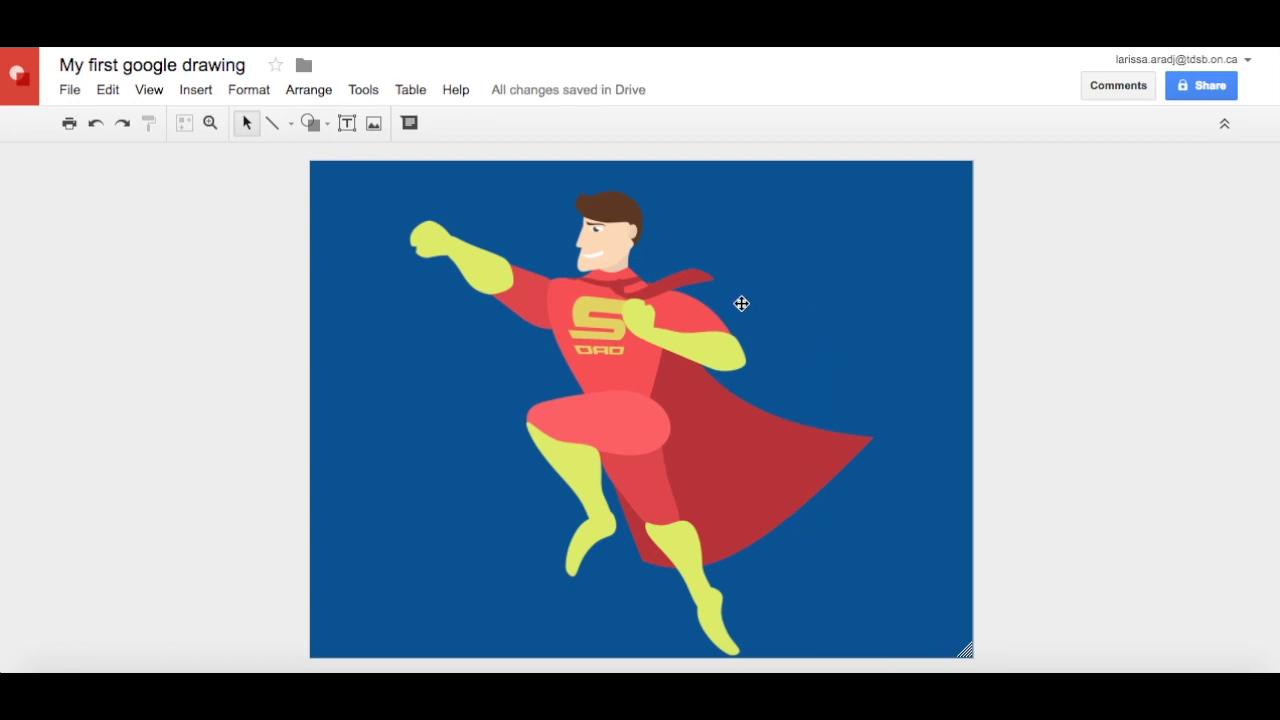
left_click(605, 369)
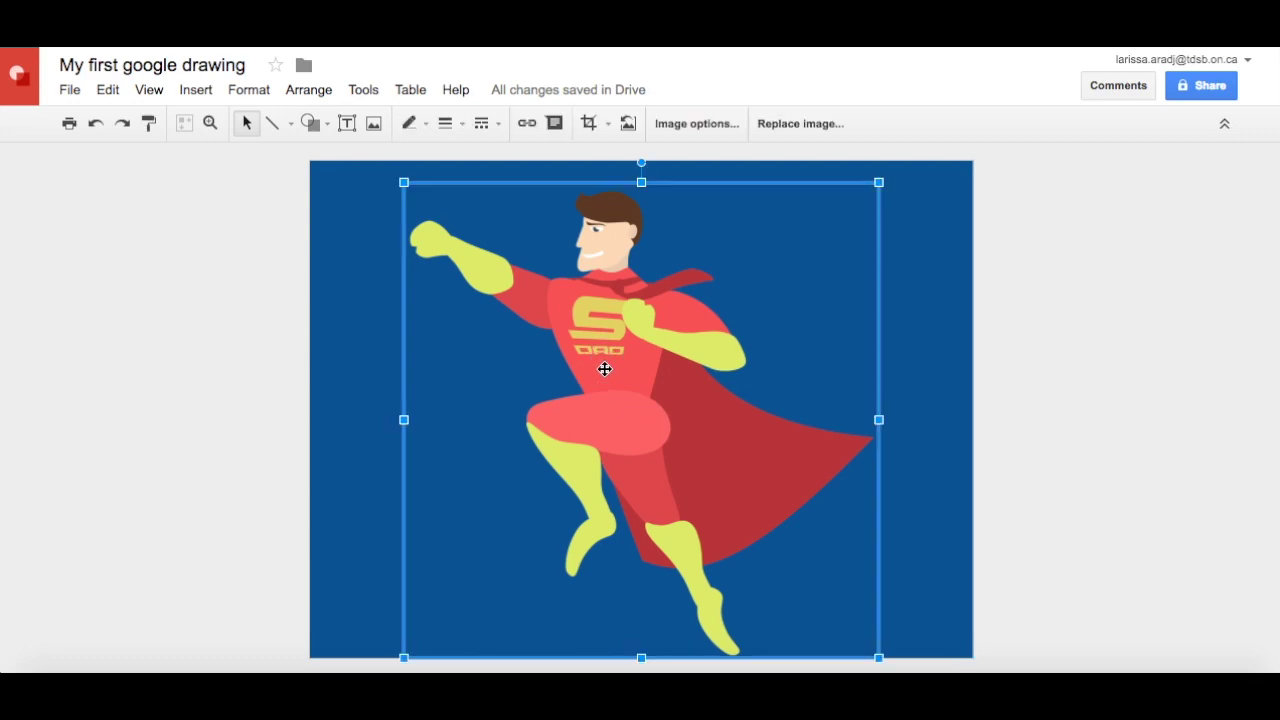
In Image options, try Dark 5 green and dark purple recolours, then choose No recolour.
left_click(697, 124)
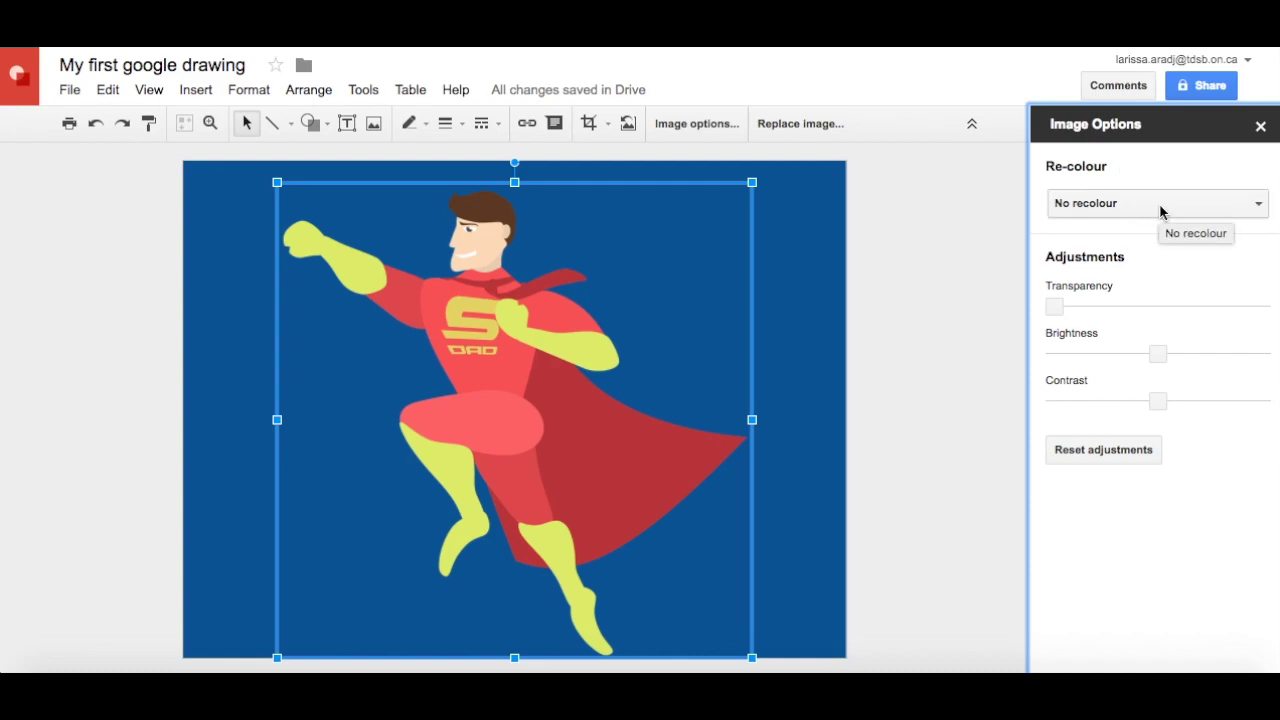
left_click(1257, 204)
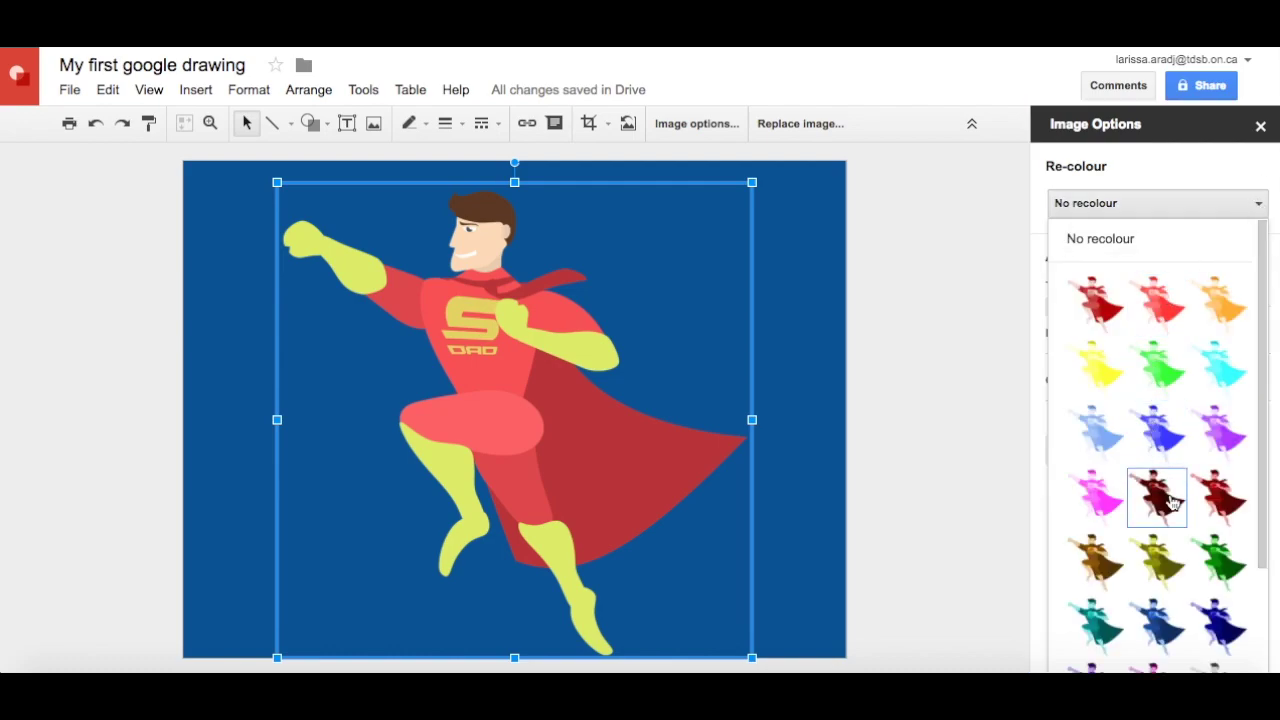
left_click(1226, 553)
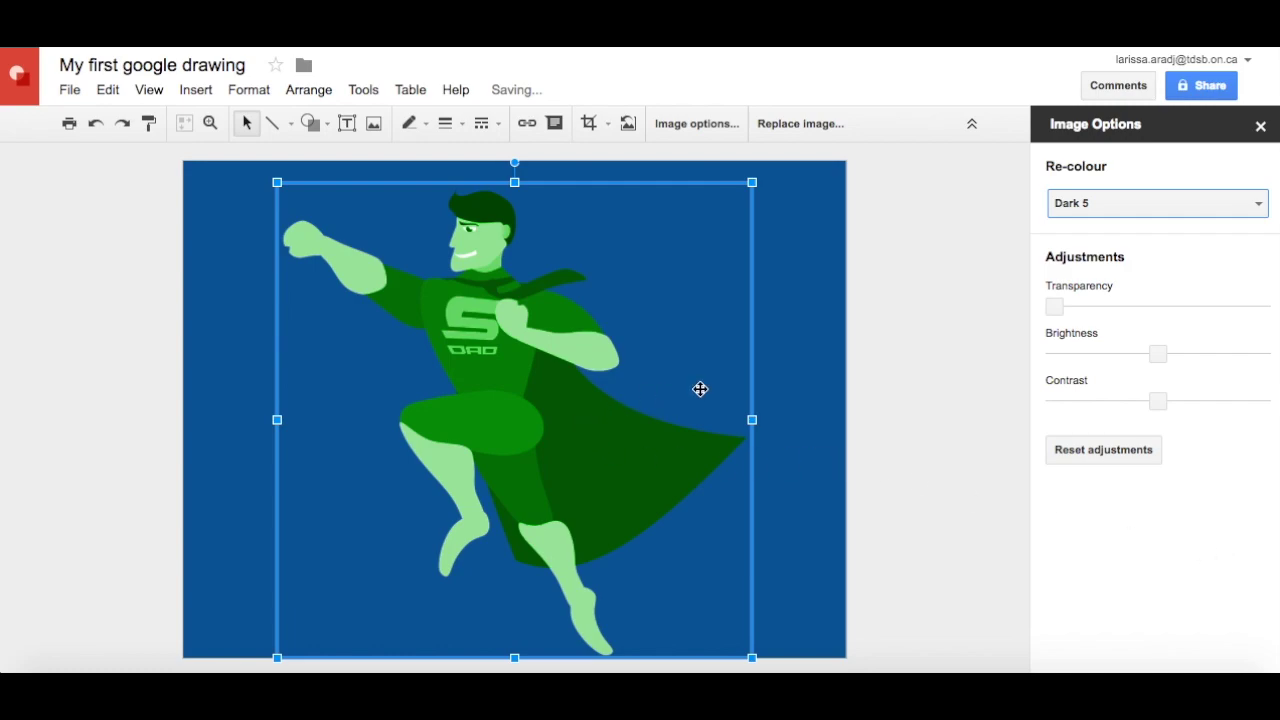
left_click(1135, 202)
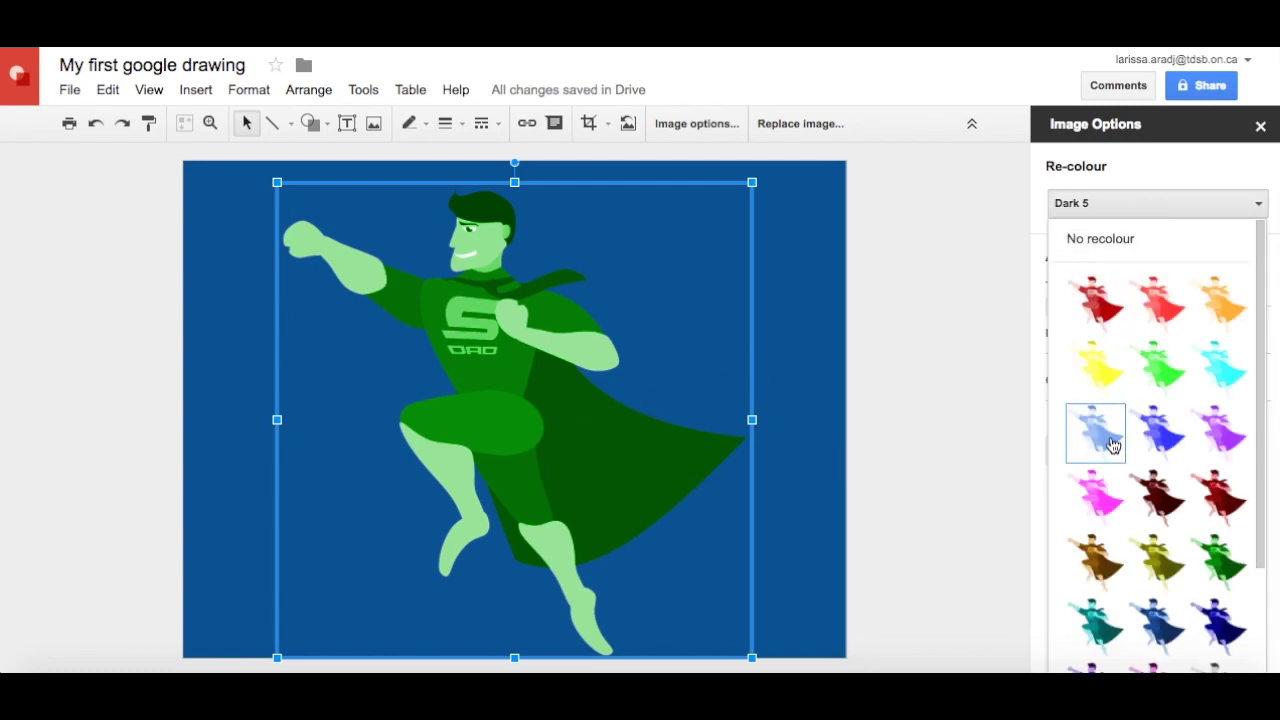
scroll(1105, 432, "down", 2)
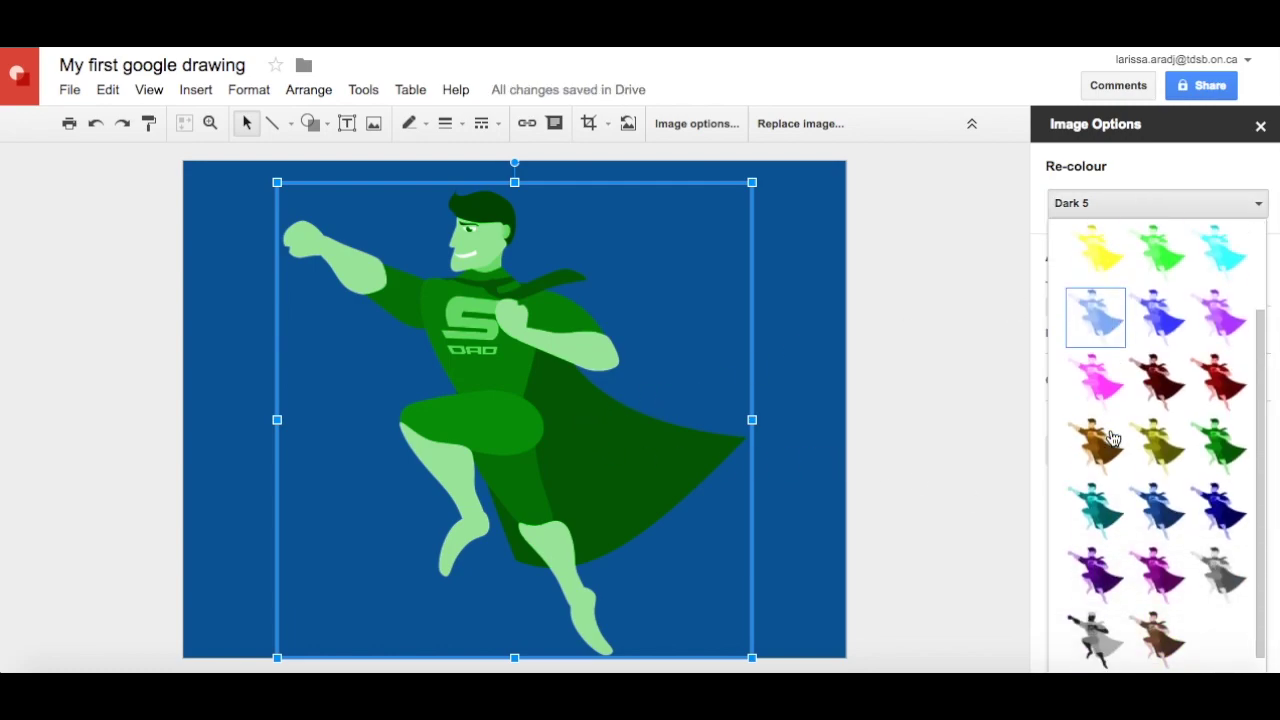
left_click(1106, 552)
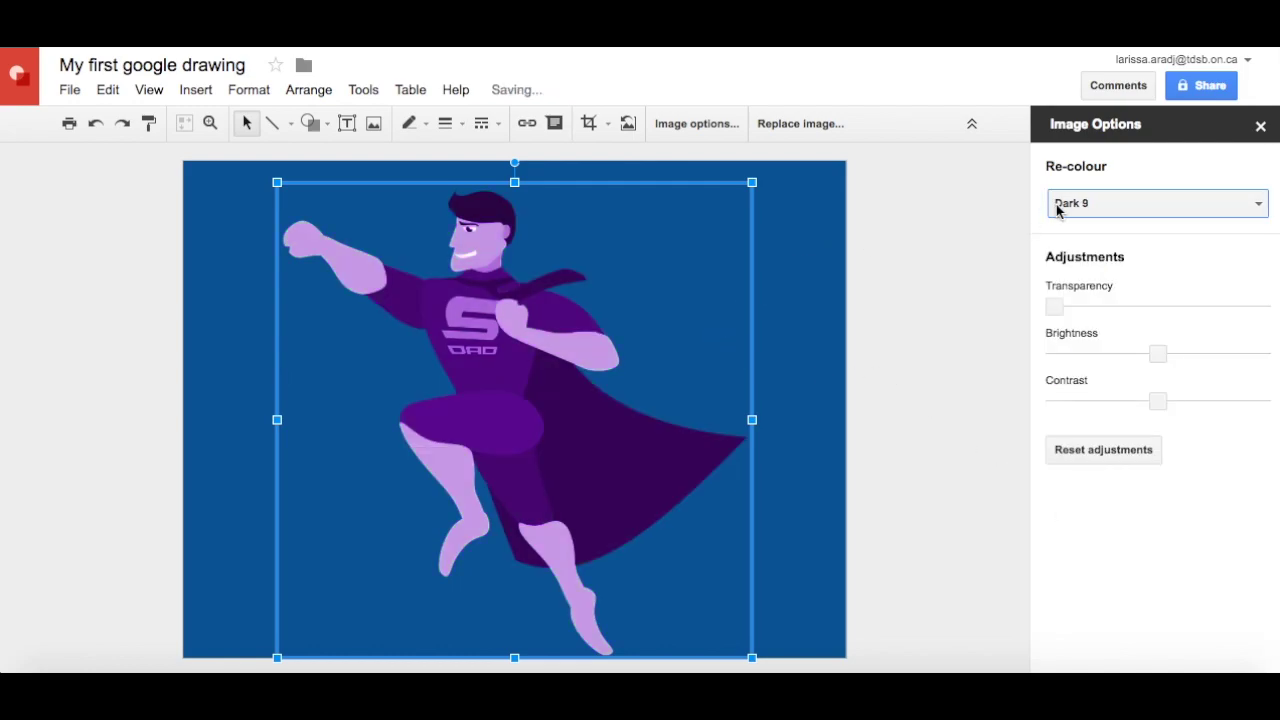
left_click(1096, 204)
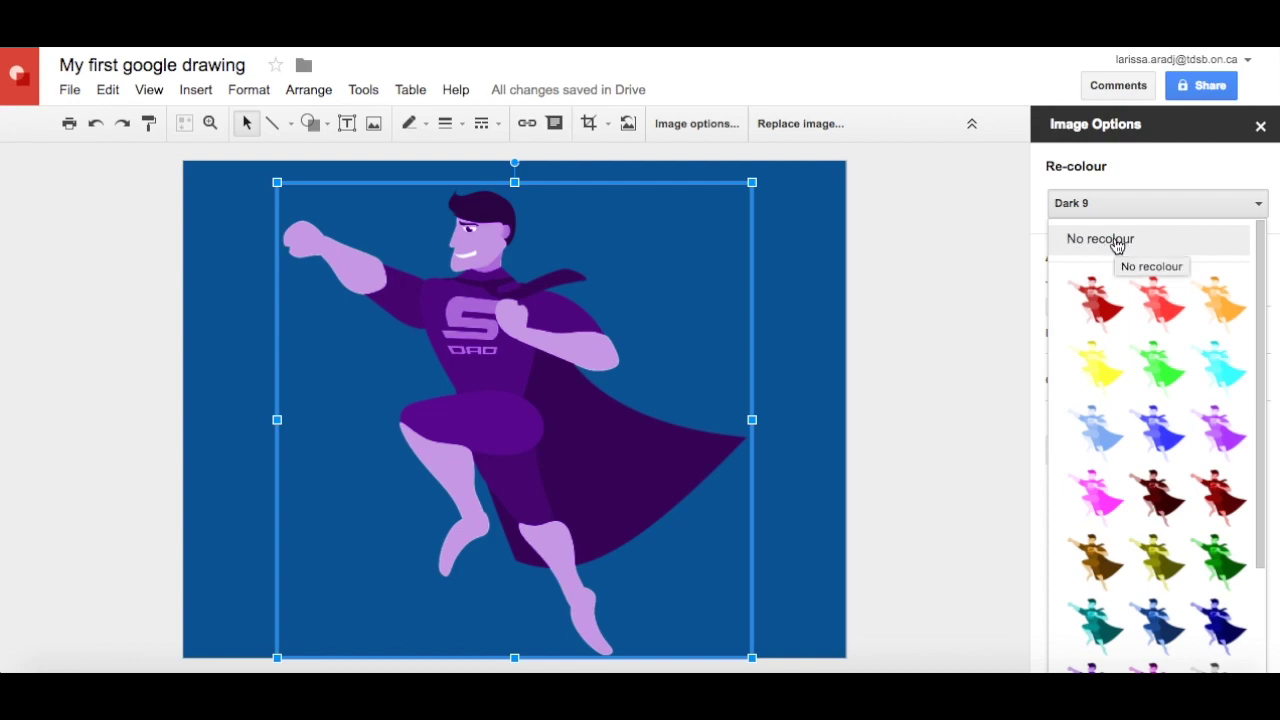
left_click(1117, 240)
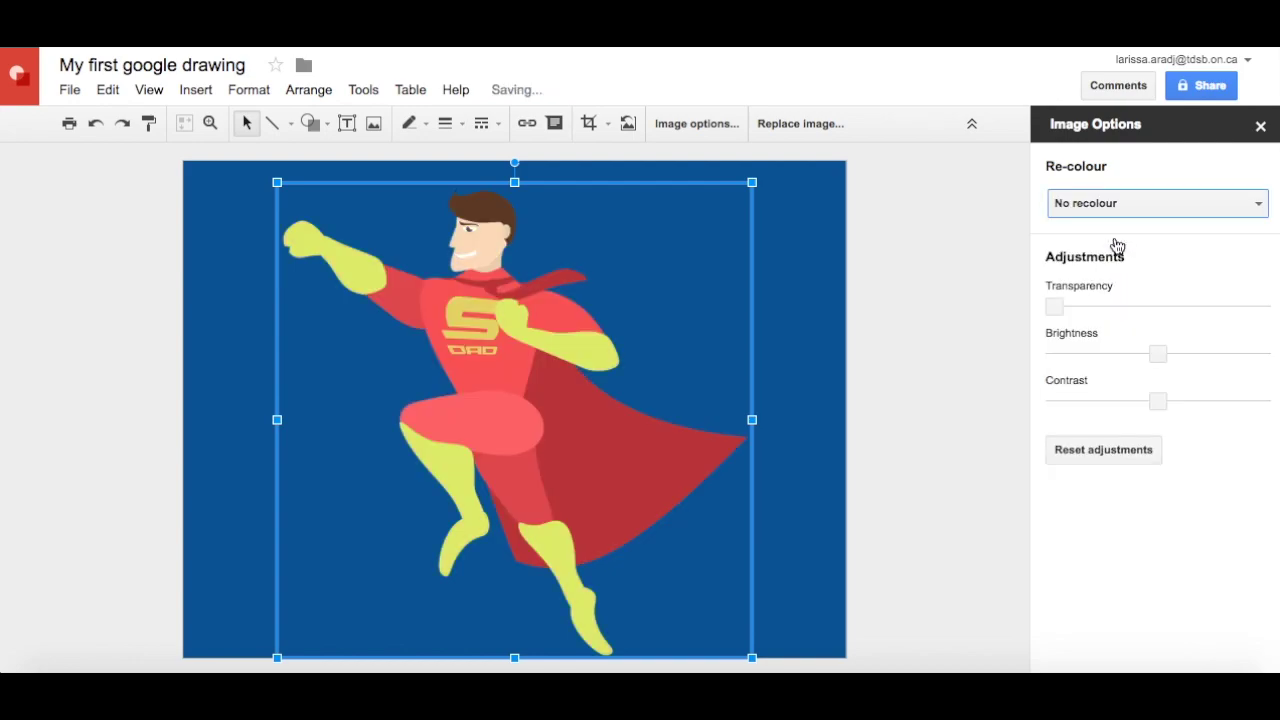
left_click_drag(1054, 306, 1202, 304)
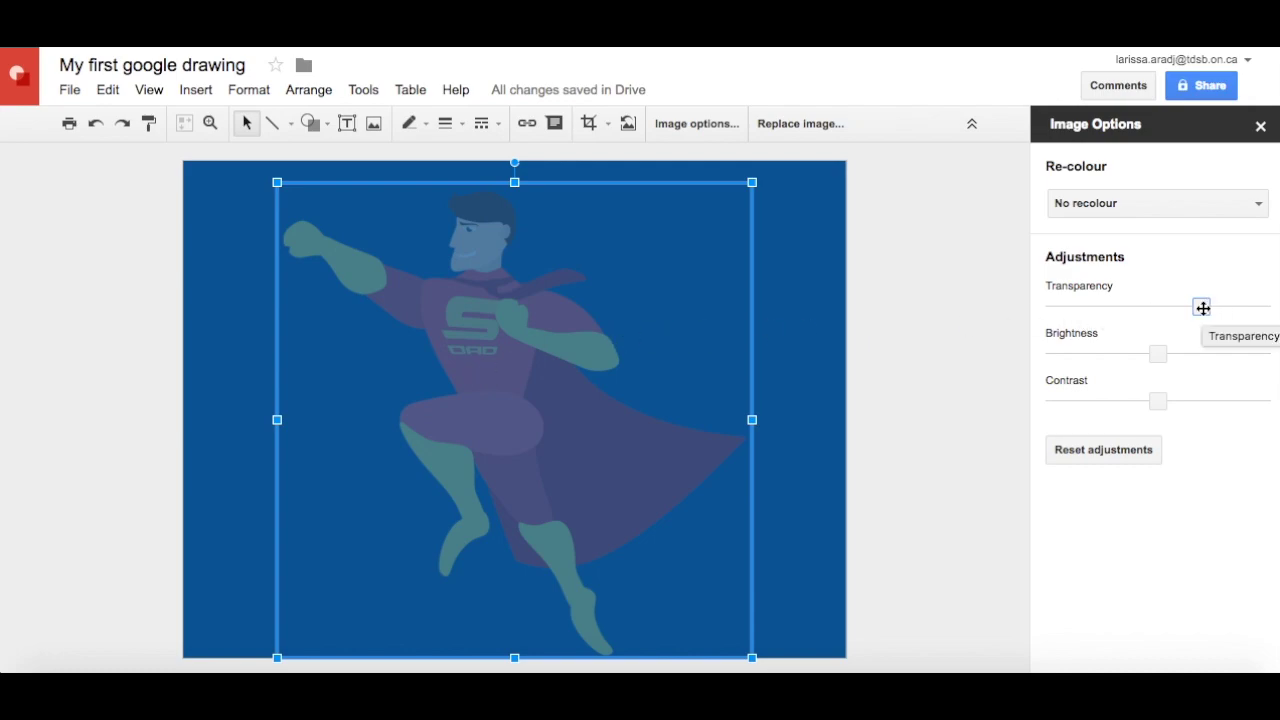
left_click_drag(1202, 308, 1054, 306)
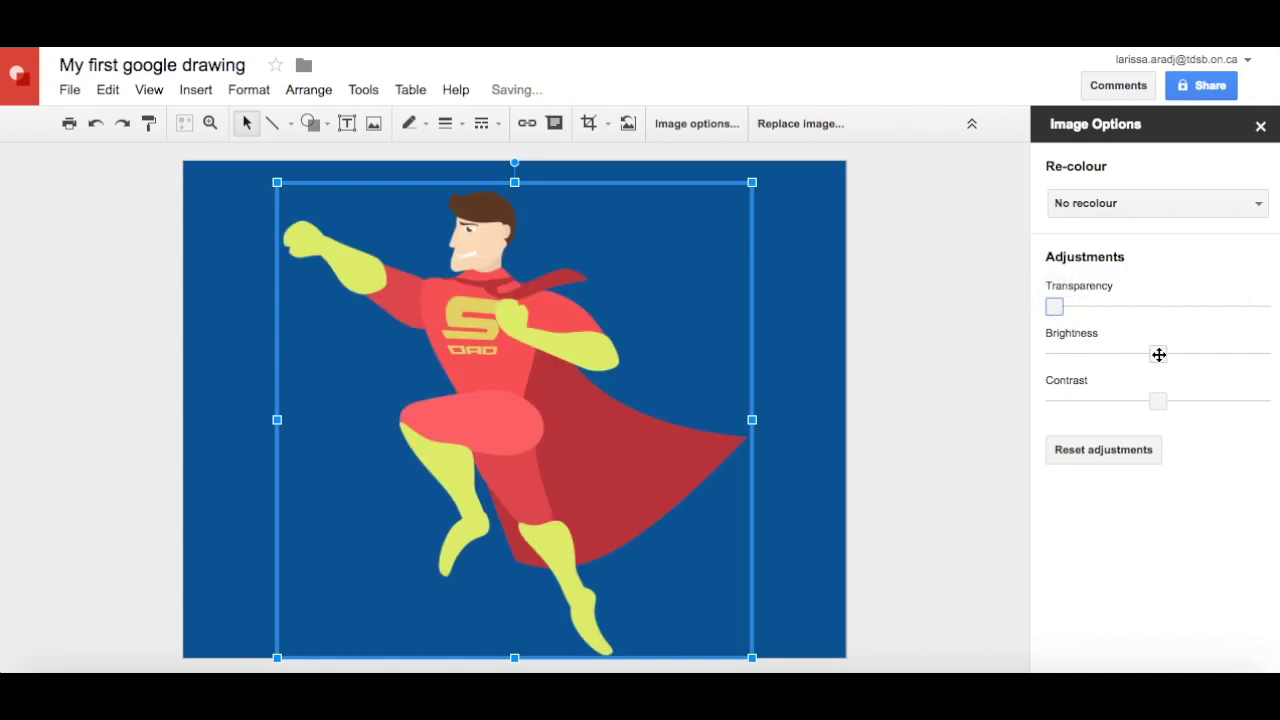
mouse_move(1158, 354)
left_mouse_down()
mouse_move(1089, 357)
mouse_move(1186, 363)
mouse_move(1157, 358)
left_mouse_up()
mouse_move(1157, 400)
left_mouse_down()
mouse_move(1118, 401)
mouse_move(1157, 406)
left_mouse_up()
left_click(1158, 404)
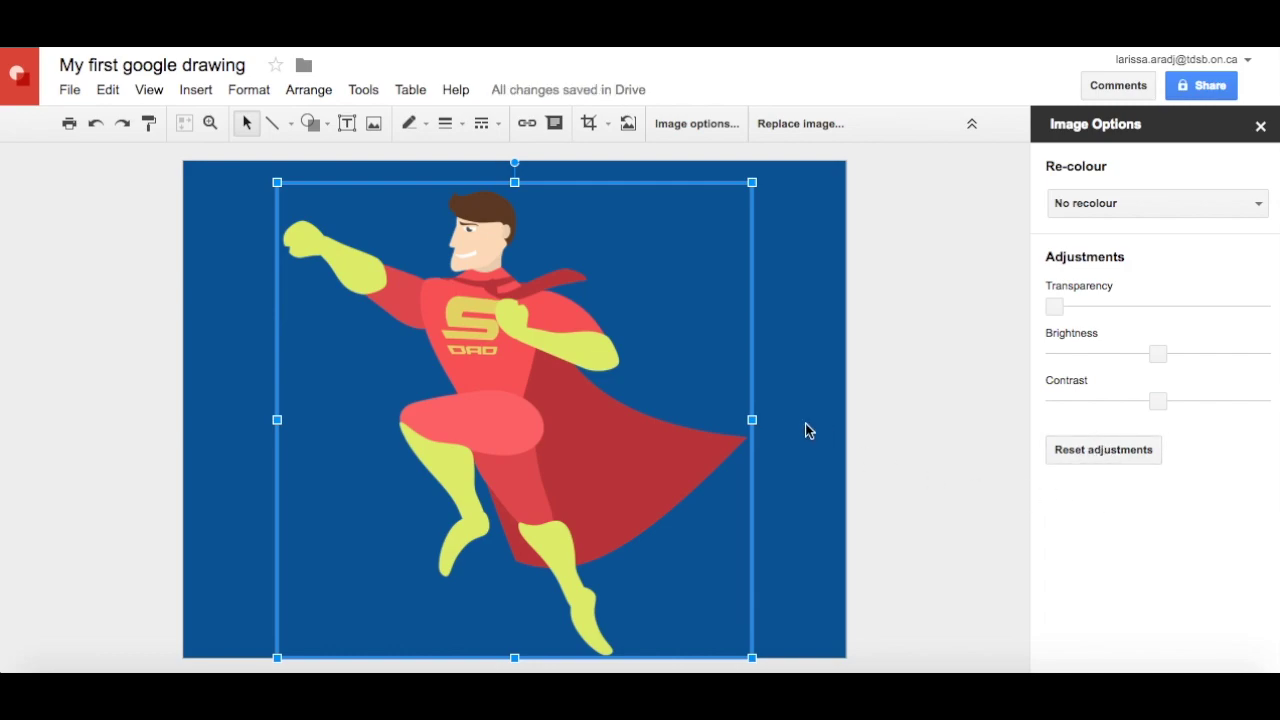
left_click(660, 367)
Shrink the superhero, centre it, widen it and make it taller, then begin rotating it.
left_click_drag(754, 181, 381, 485)
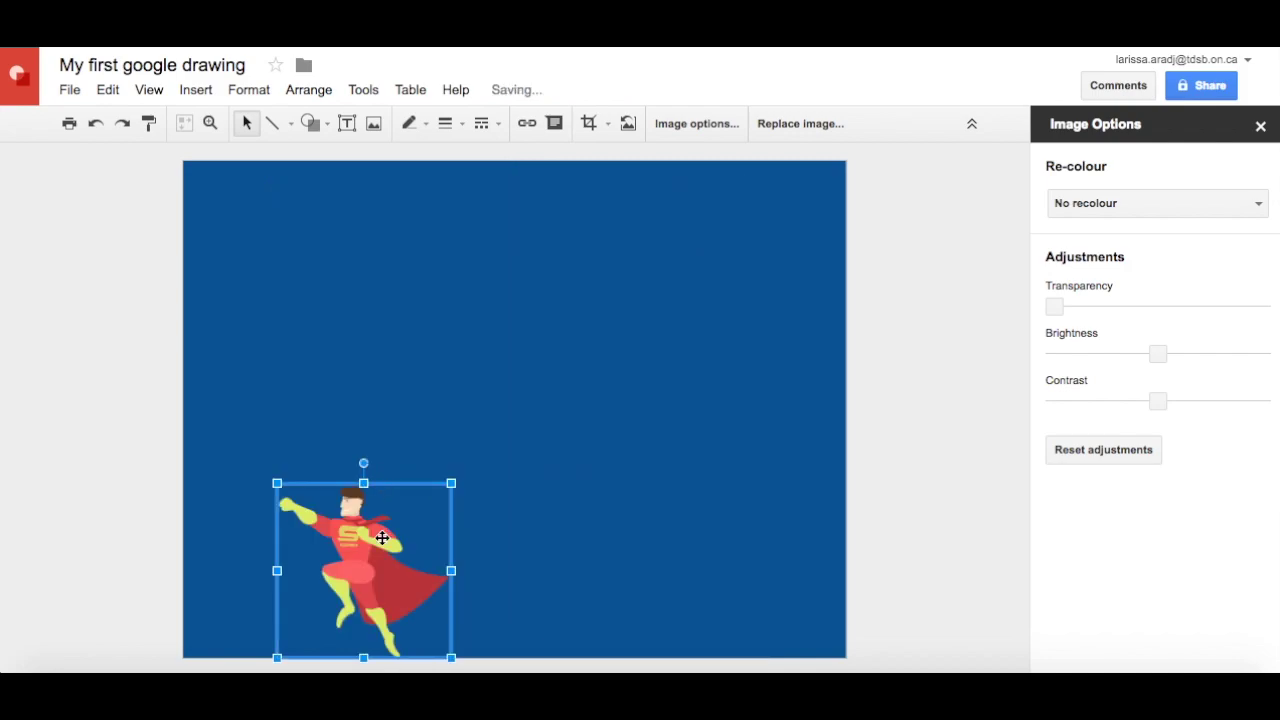
left_click_drag(380, 529, 518, 344)
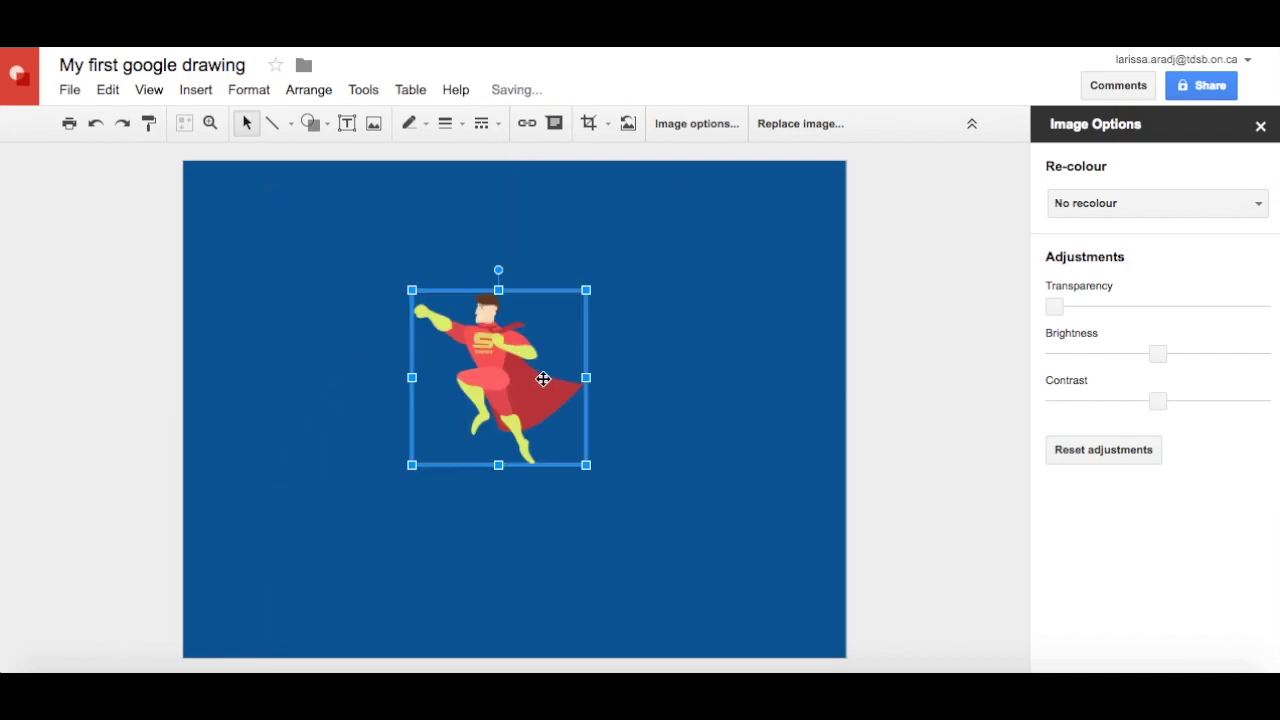
left_click_drag(586, 377, 654, 379)
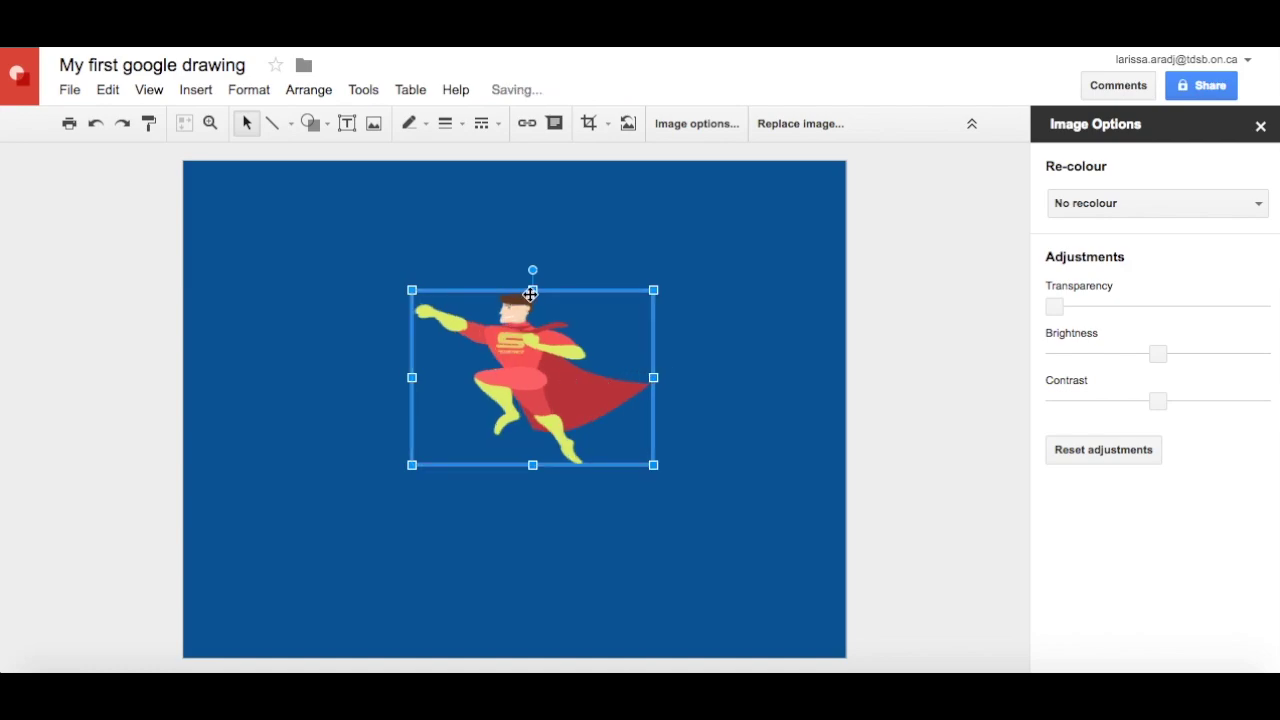
left_click_drag(530, 291, 532, 210)
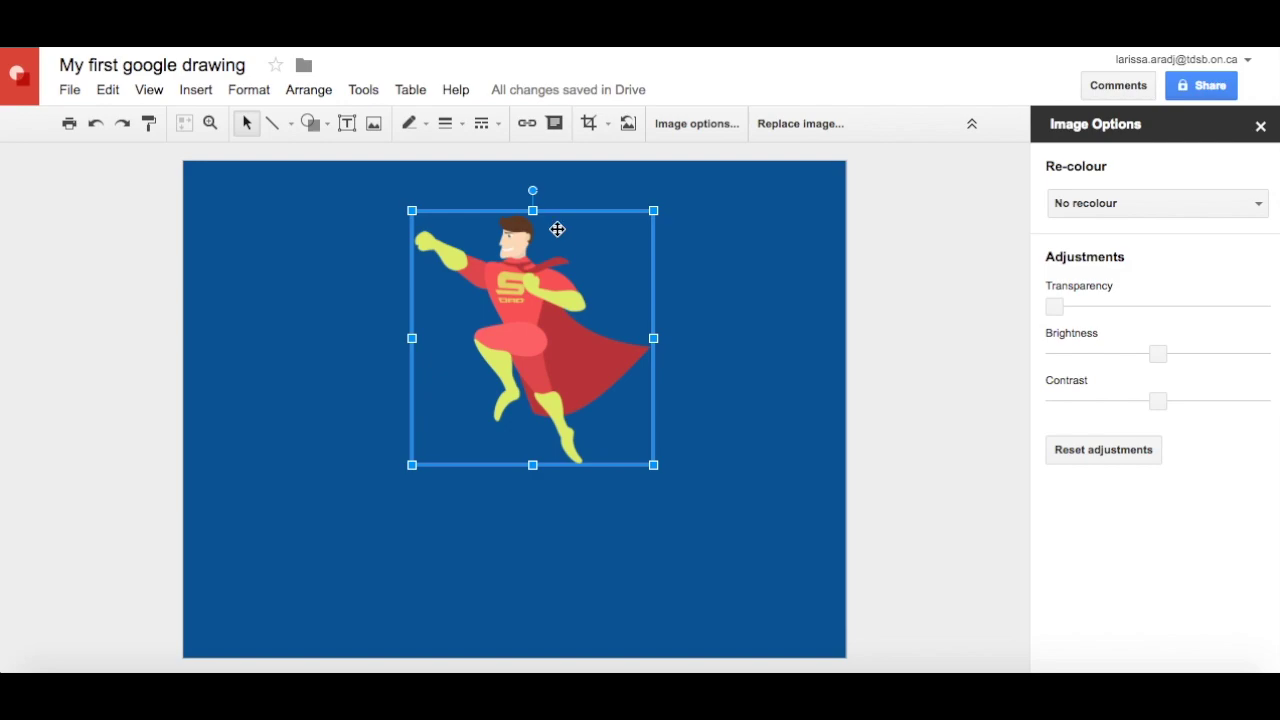
left_click_drag(535, 193, 437, 279)
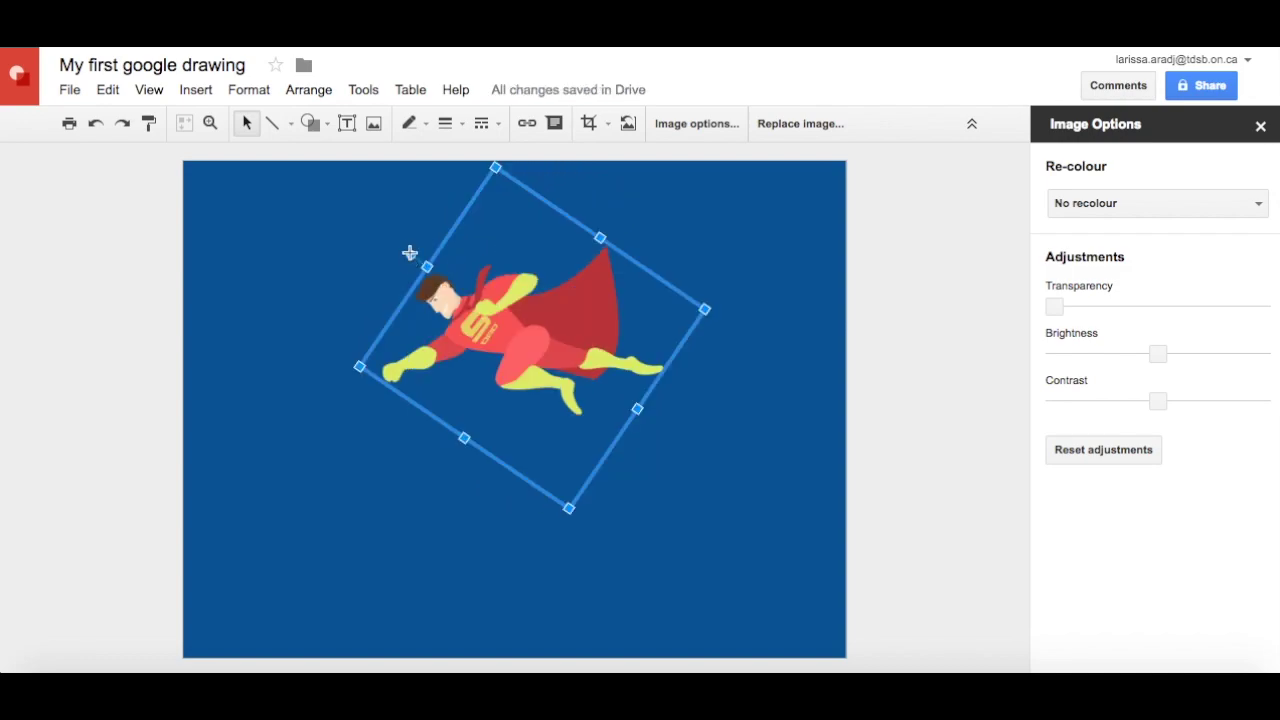
Drag the rotation handle to give the superhero a slight clockwise tilt.
left_click_drag(410, 255, 470, 377)
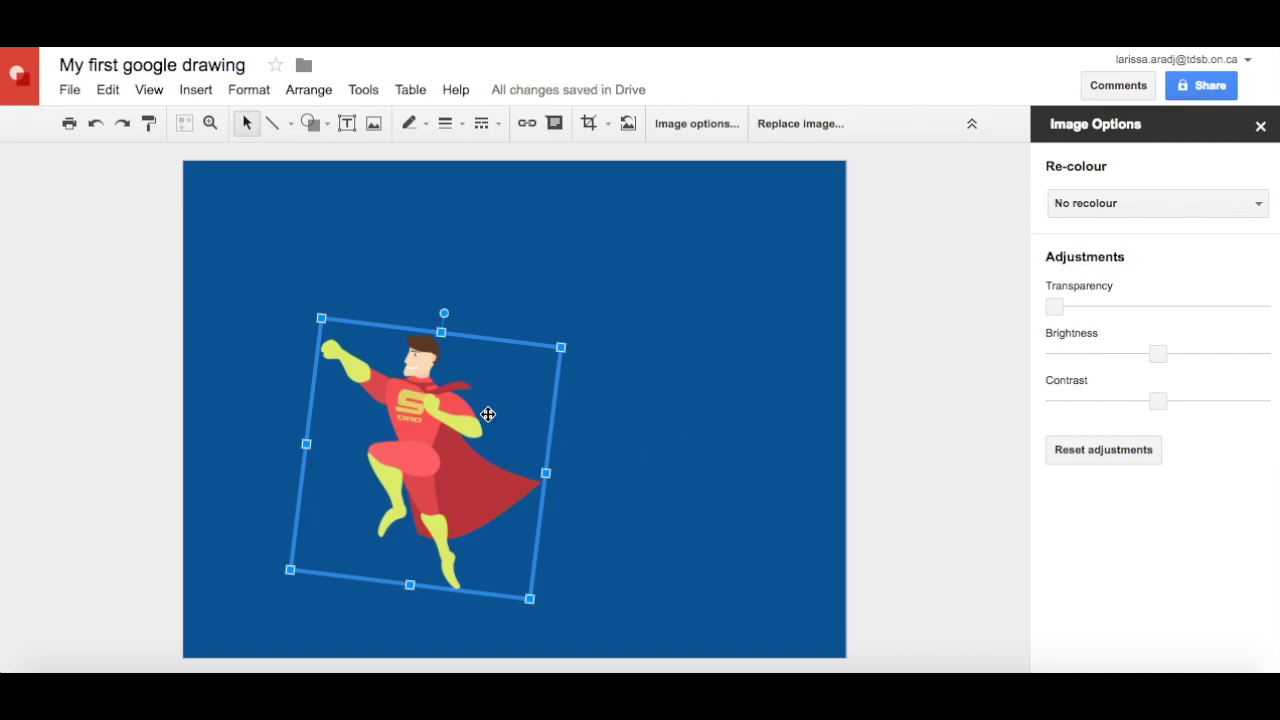
Apply Rotate > Flip horizontally to the superhero image, then reselect it.
right_click(468, 353)
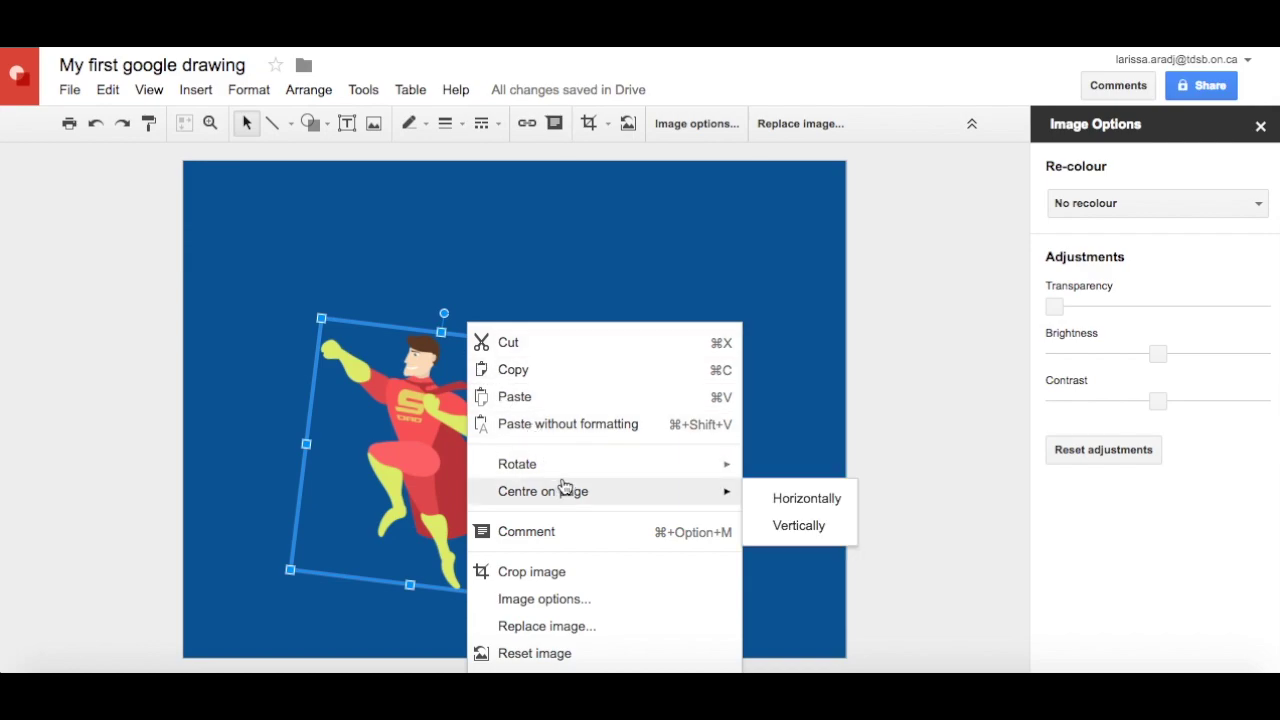
mouse_move(556, 472)
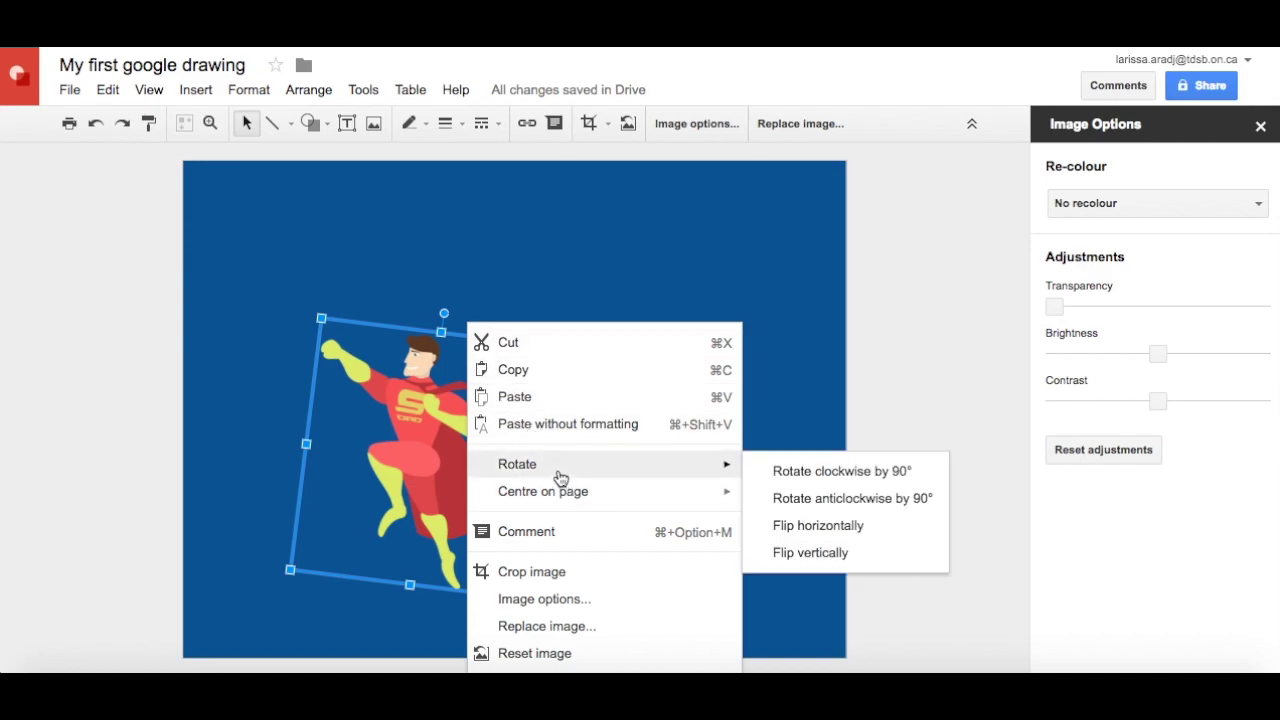
left_click(780, 530)
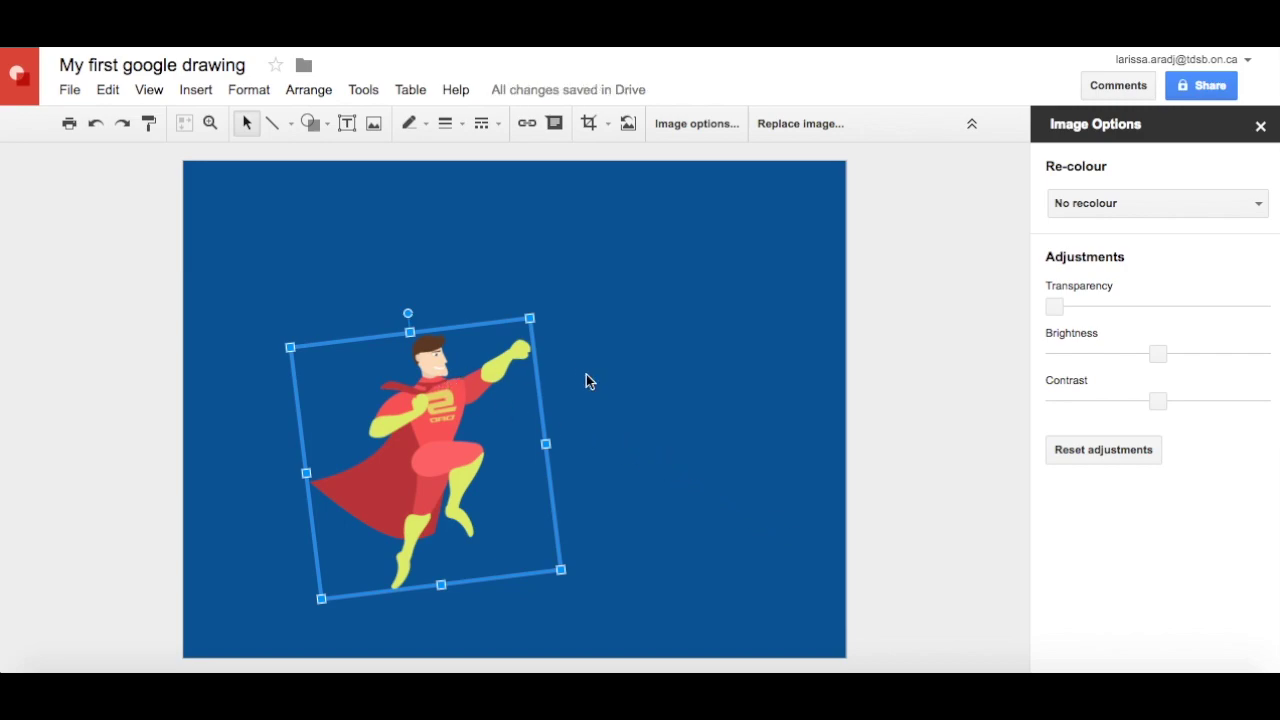
left_click(586, 428)
Move the right-facing superhero toward the canvas centre, enlarge it, and rotate it to a near-upright slight tilt.
left_click(440, 388)
left_click_drag(440, 388, 521, 354)
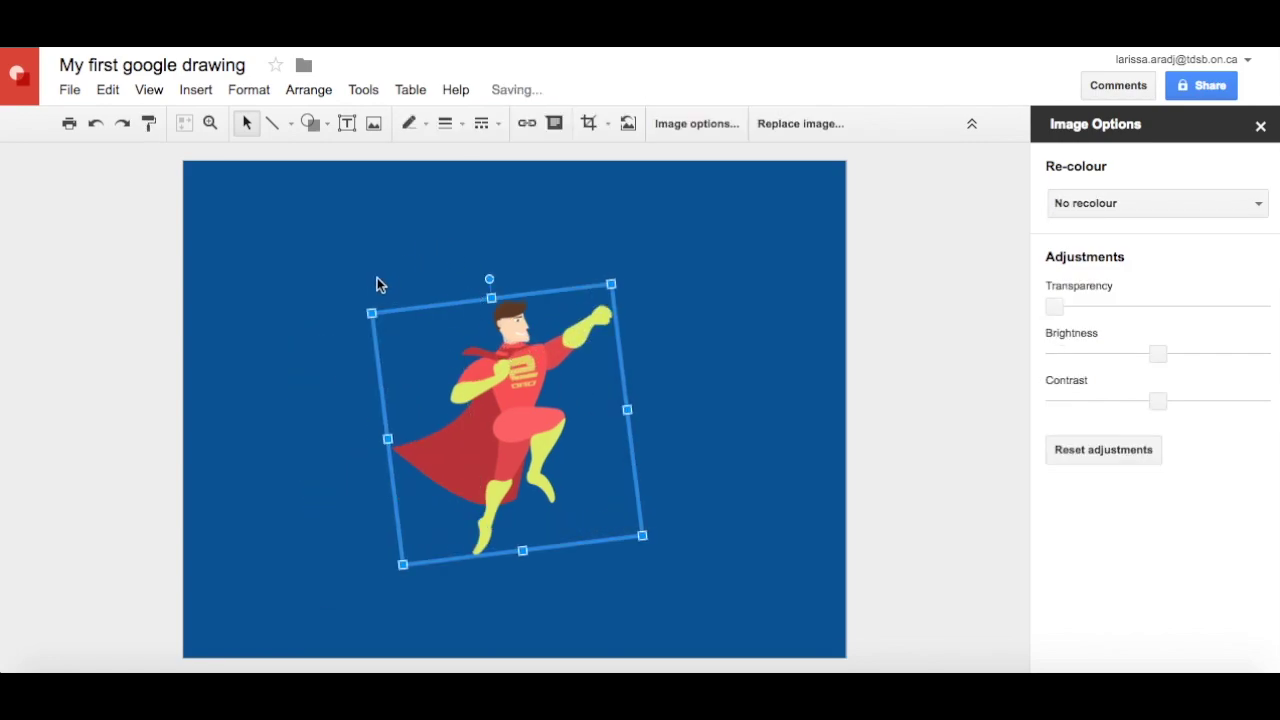
left_click_drag(370, 313, 313, 250)
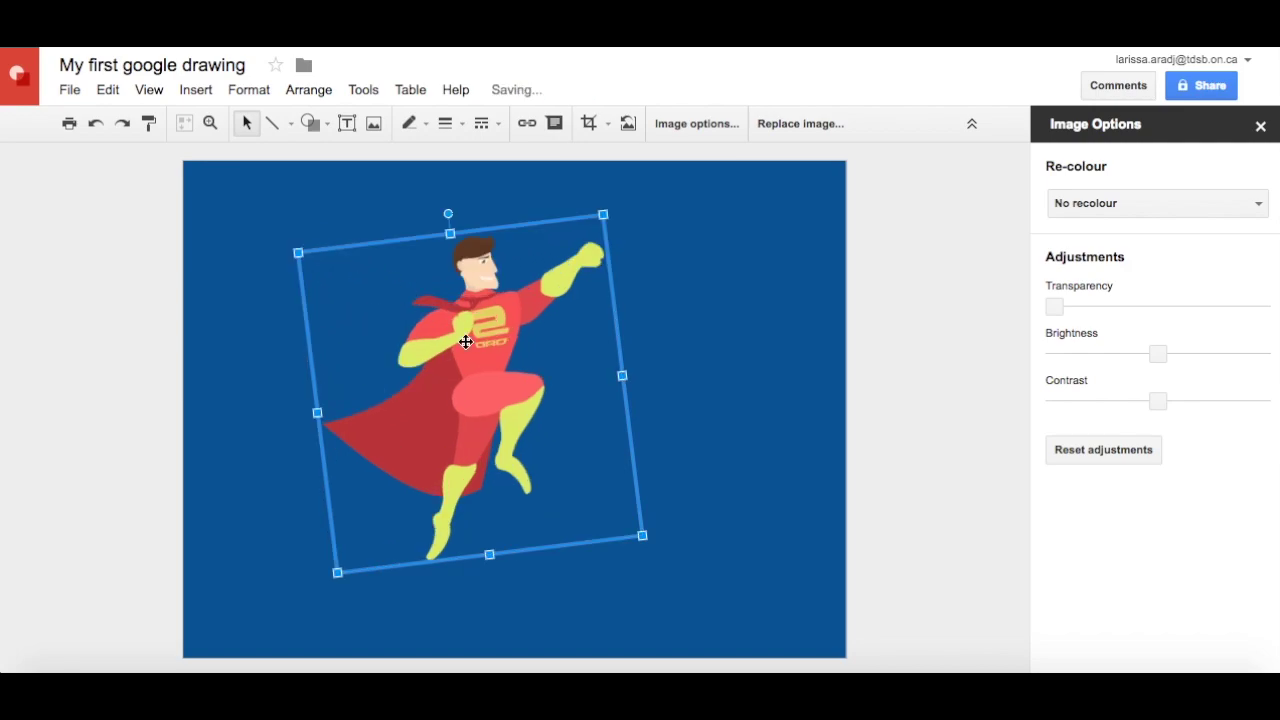
left_click_drag(466, 342, 500, 386)
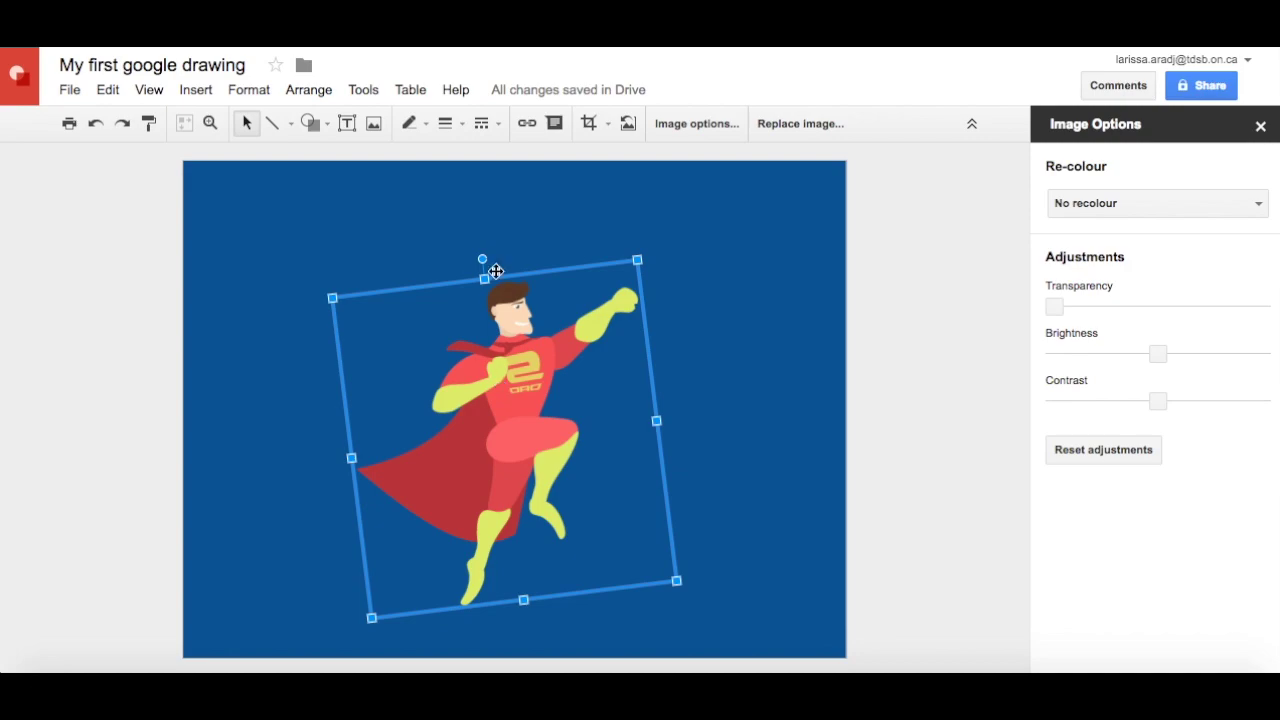
left_click_drag(483, 260, 563, 318)
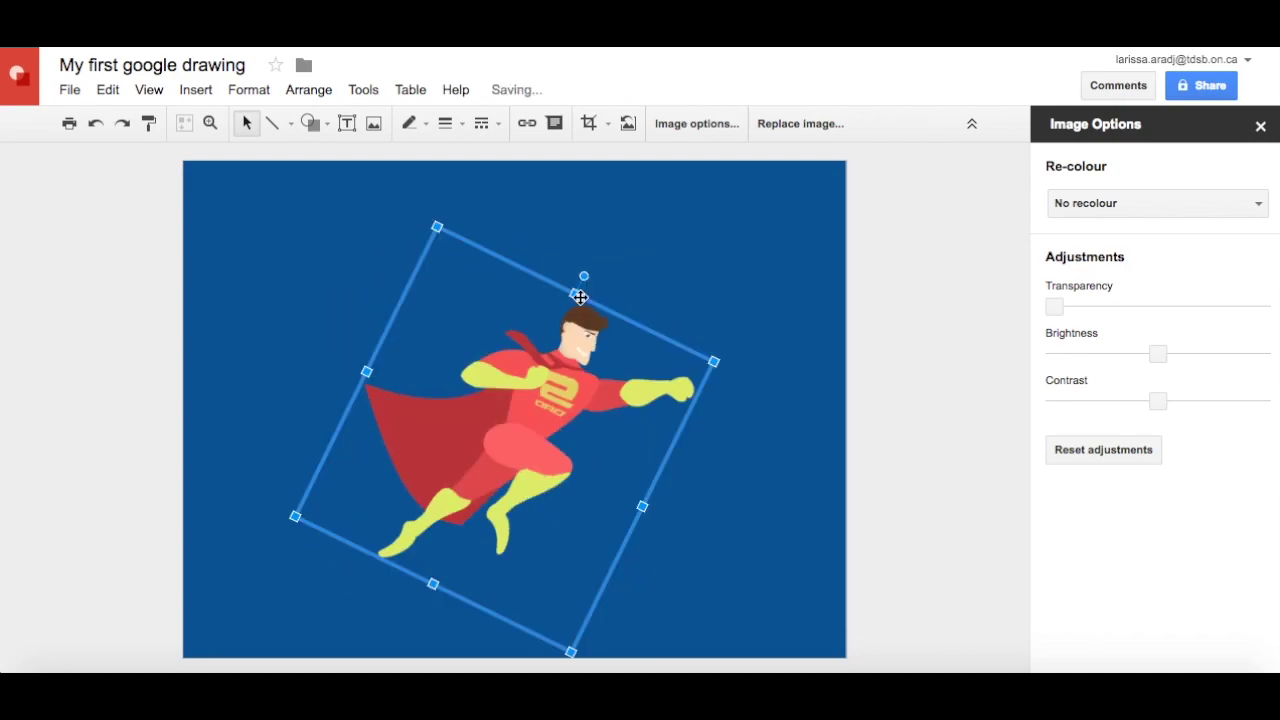
left_click_drag(585, 282, 495, 257)
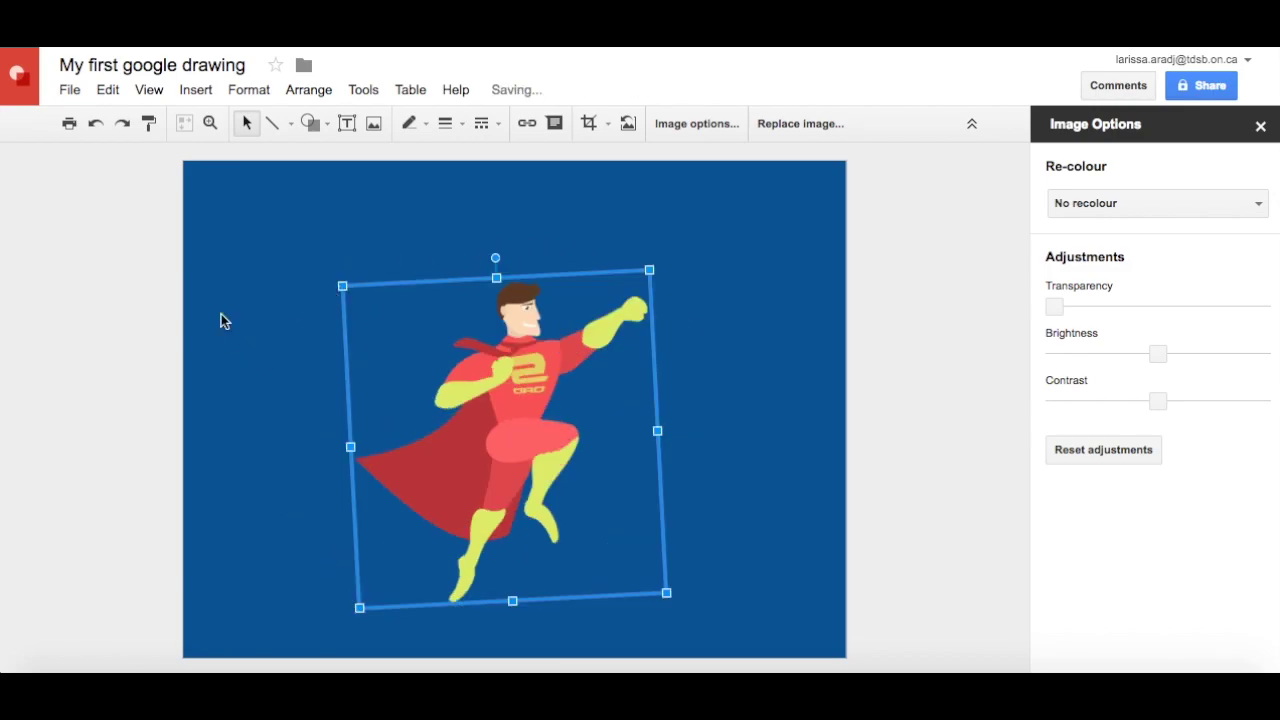